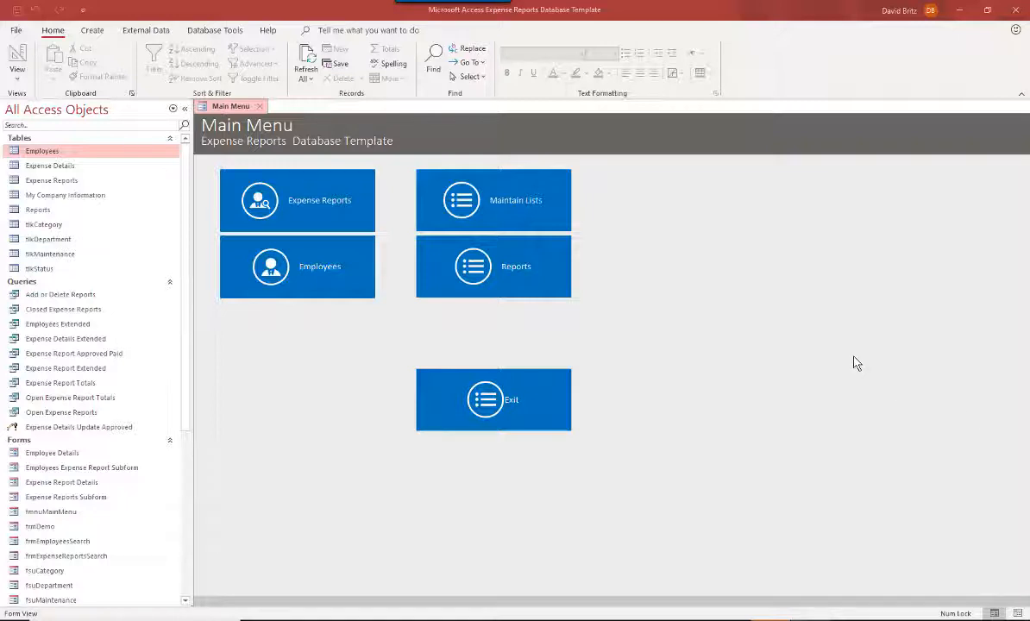
# - Collapse the Navigation Pane to give the Main Menu form the full window
pyautogui.click(185, 109)
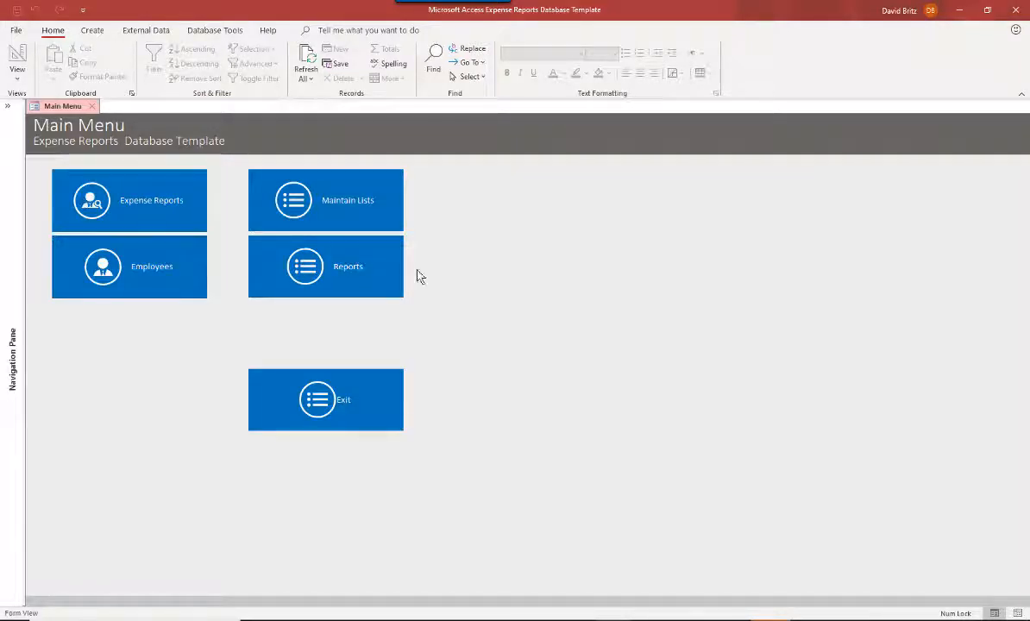
pyautogui.click(8, 109)
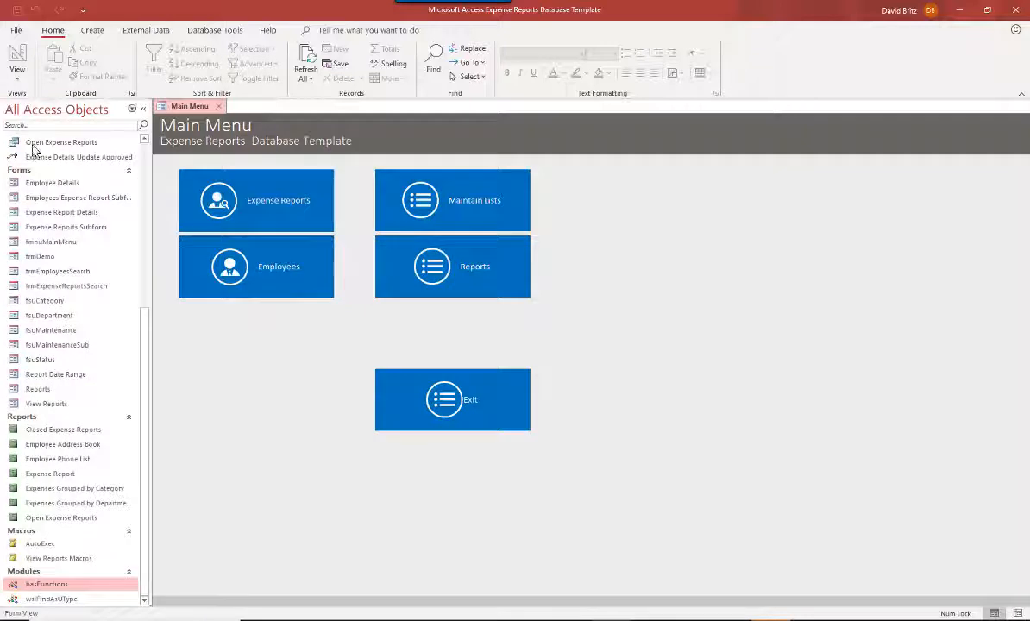
pyautogui.click(143, 110)
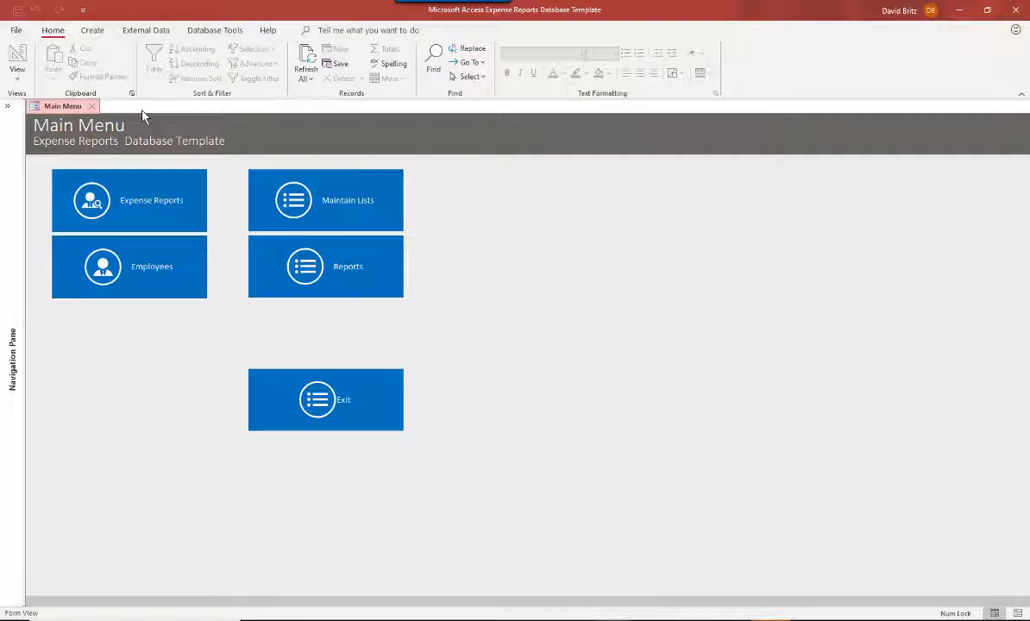
pyautogui.rightClick(172, 356)
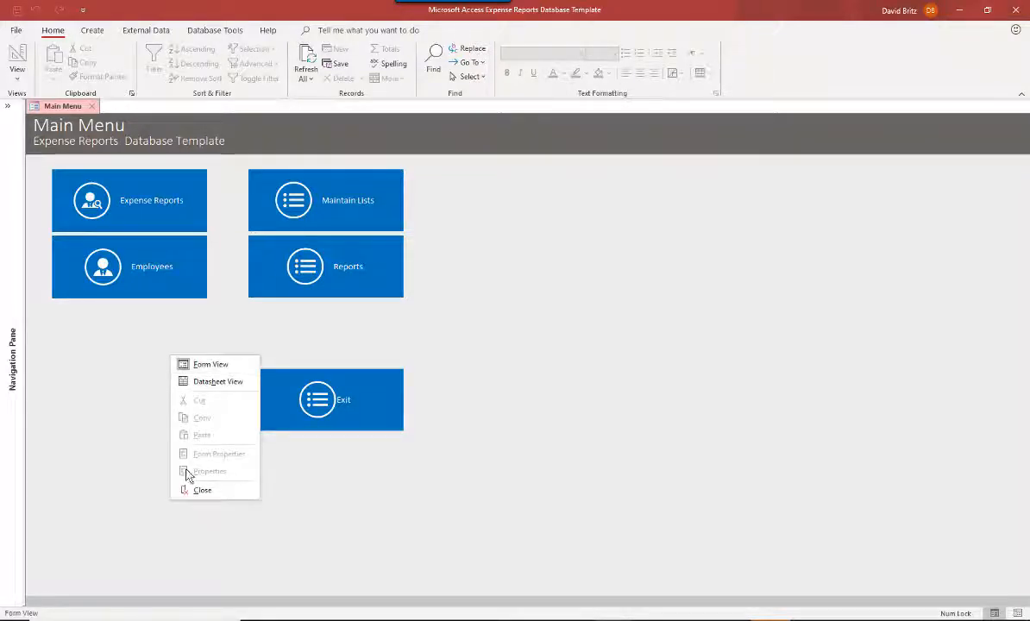
pyautogui.click(78, 404)
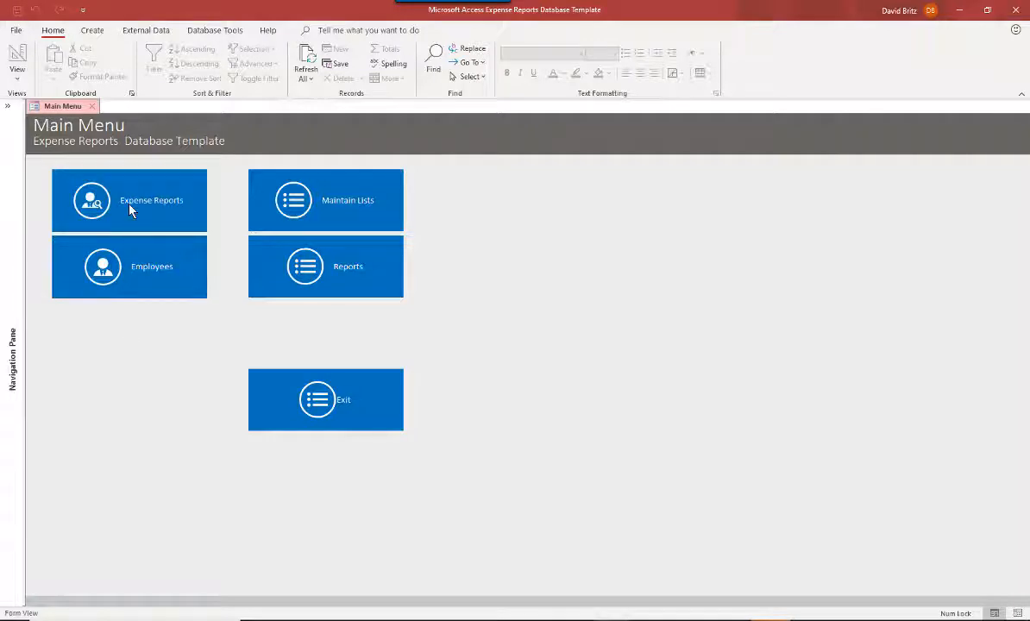
# - Open Maintain Lists, review the Category, Department and Status lookup lists, and save and close it
pyautogui.click(342, 207)
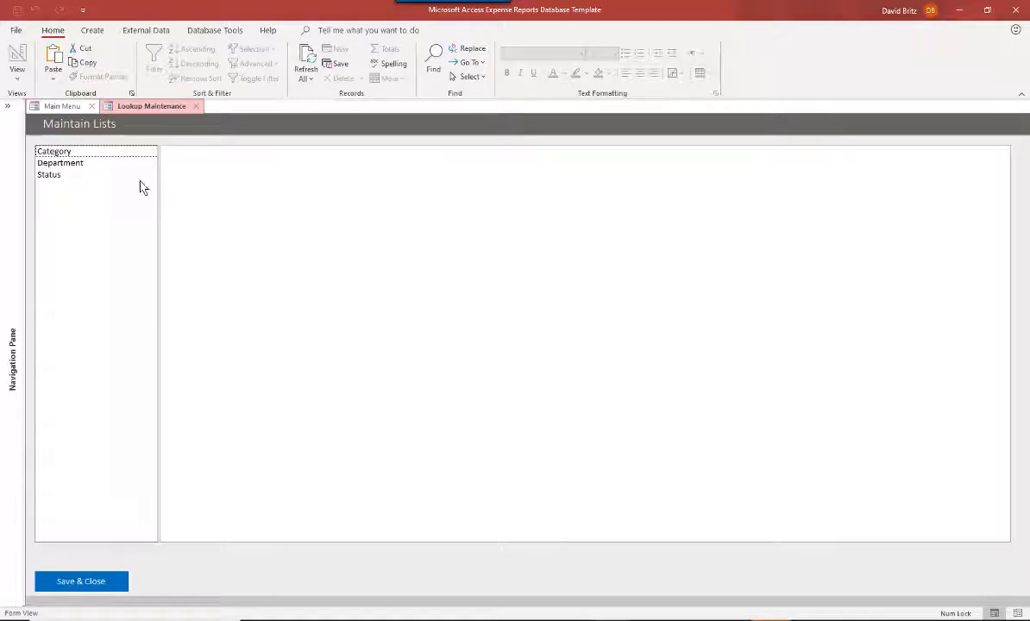
pyautogui.click(69, 152)
pyautogui.click(69, 165)
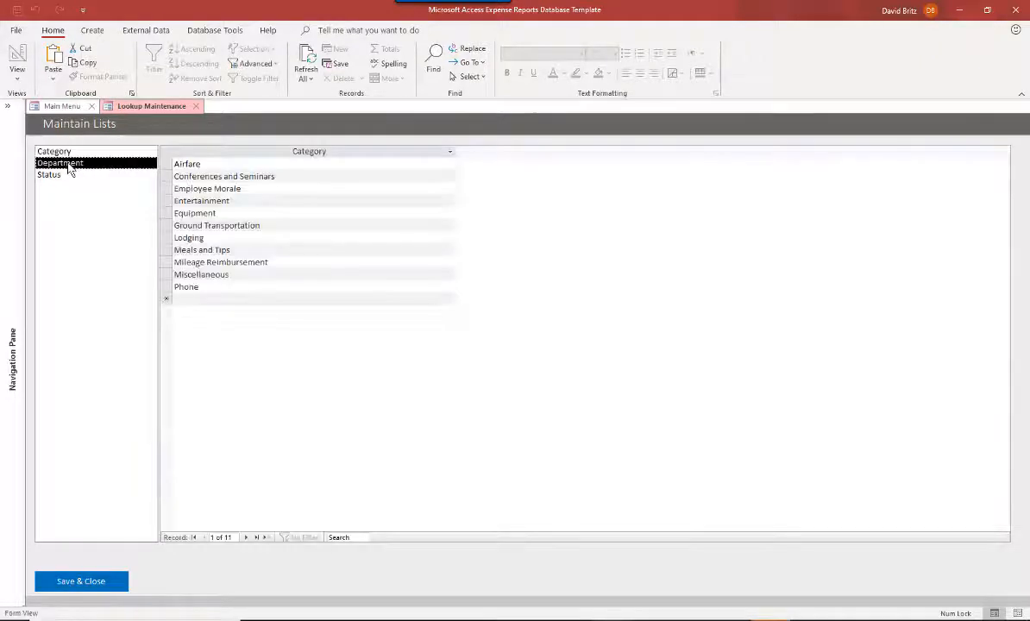
pyautogui.click(60, 153)
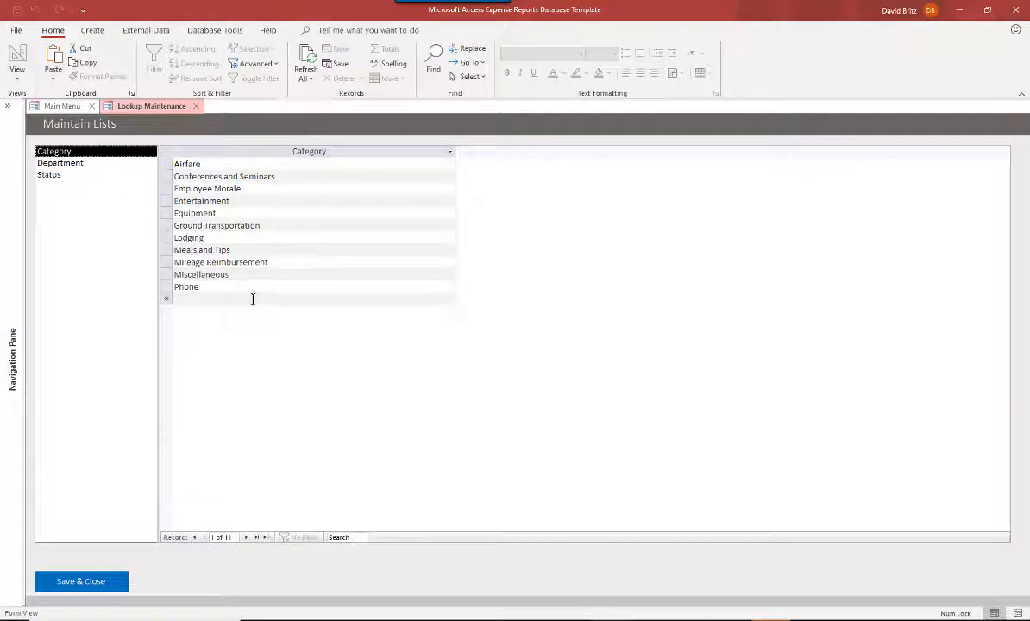
pyautogui.click(60, 163)
pyautogui.click(99, 182)
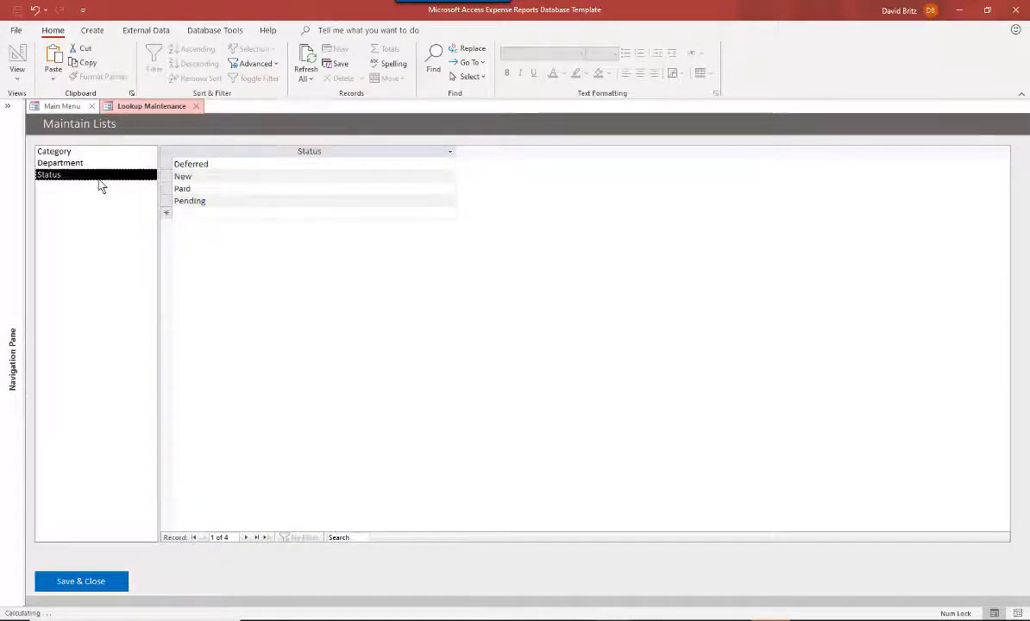
pyautogui.click(52, 162)
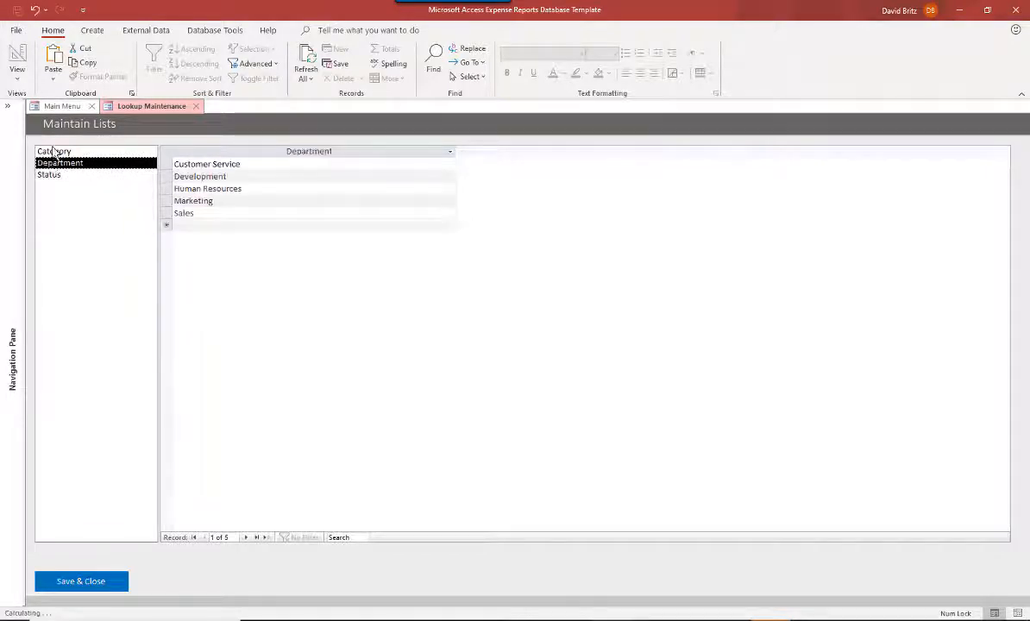
pyautogui.click(54, 152)
pyautogui.click(98, 582)
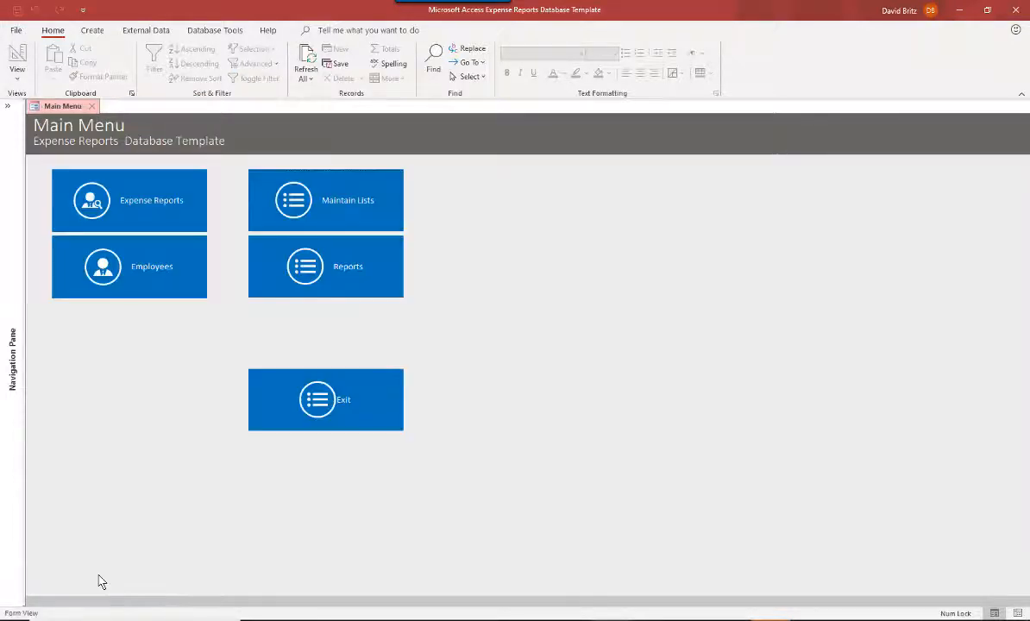
# - Open the Employees search form, search for all employees, and close it
pyautogui.click(118, 250)
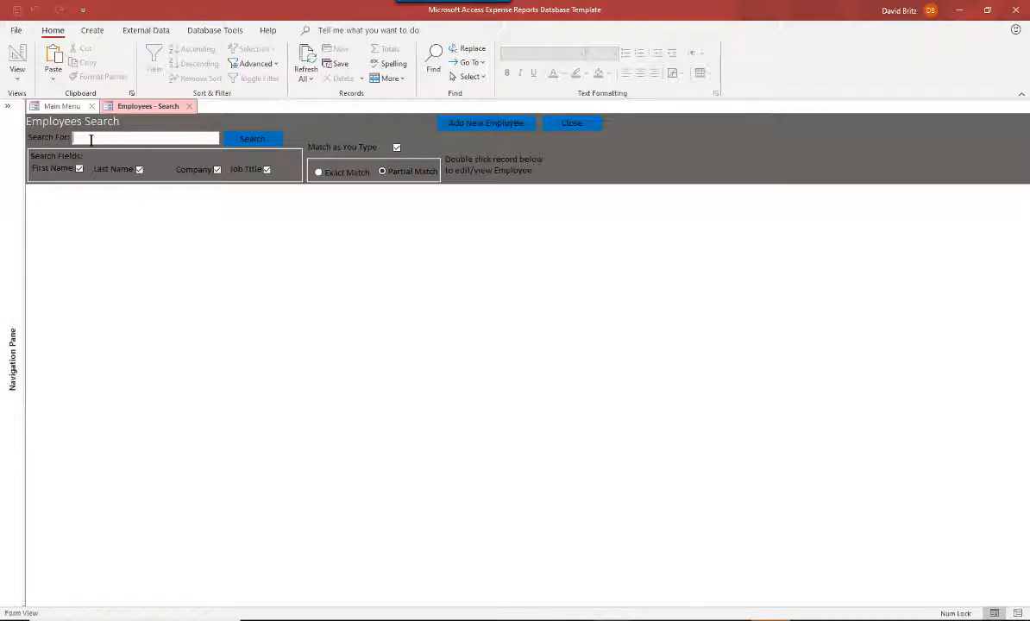
pyautogui.click(254, 139)
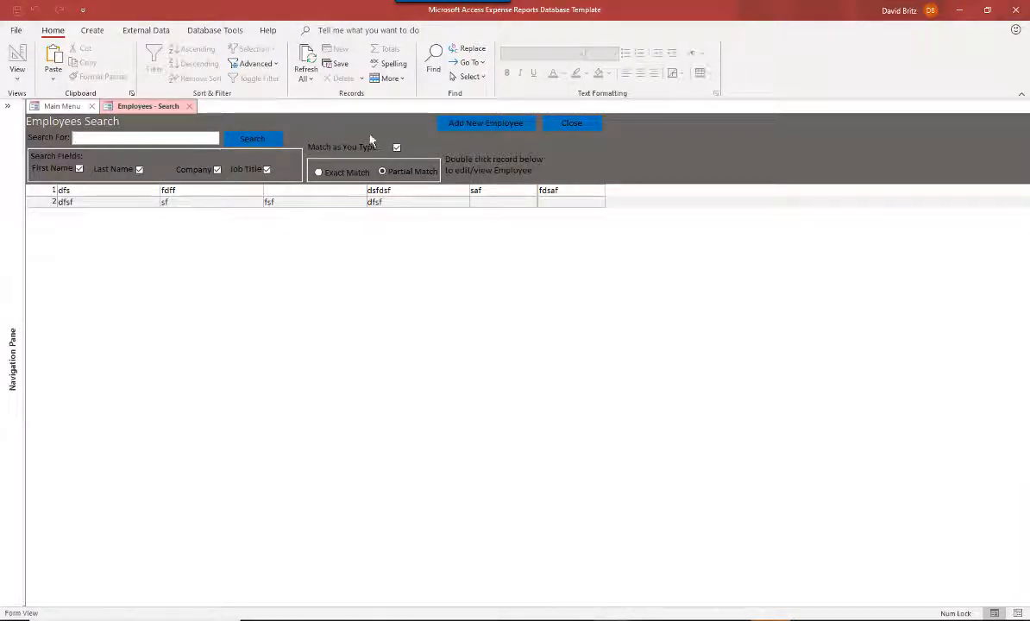
pyautogui.click(576, 127)
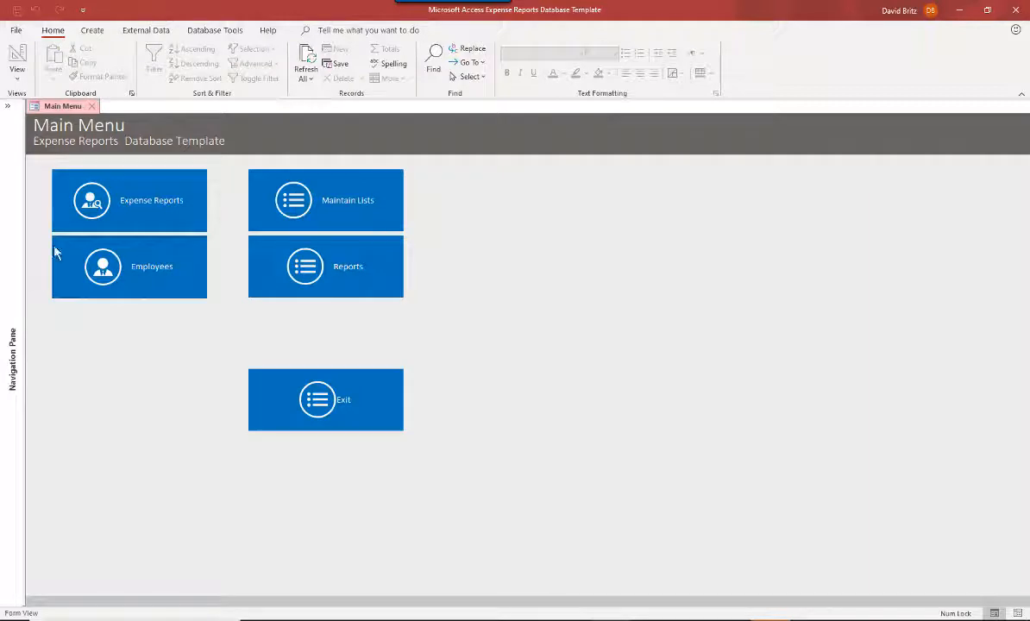
# - Open the Expense Reports search form and start adding a new expense report
pyautogui.click(168, 226)
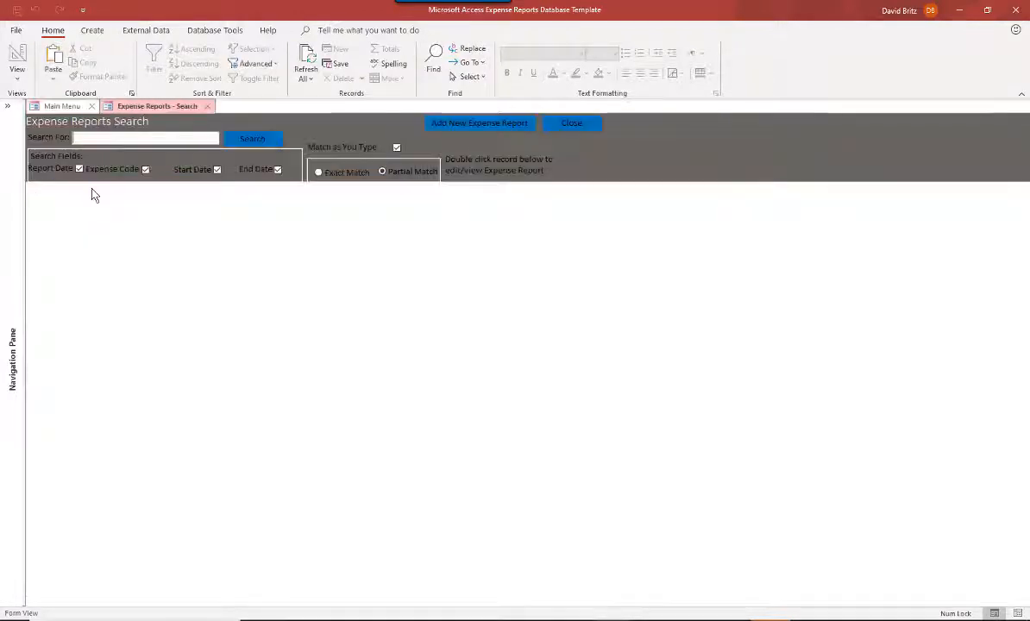
pyautogui.click(247, 144)
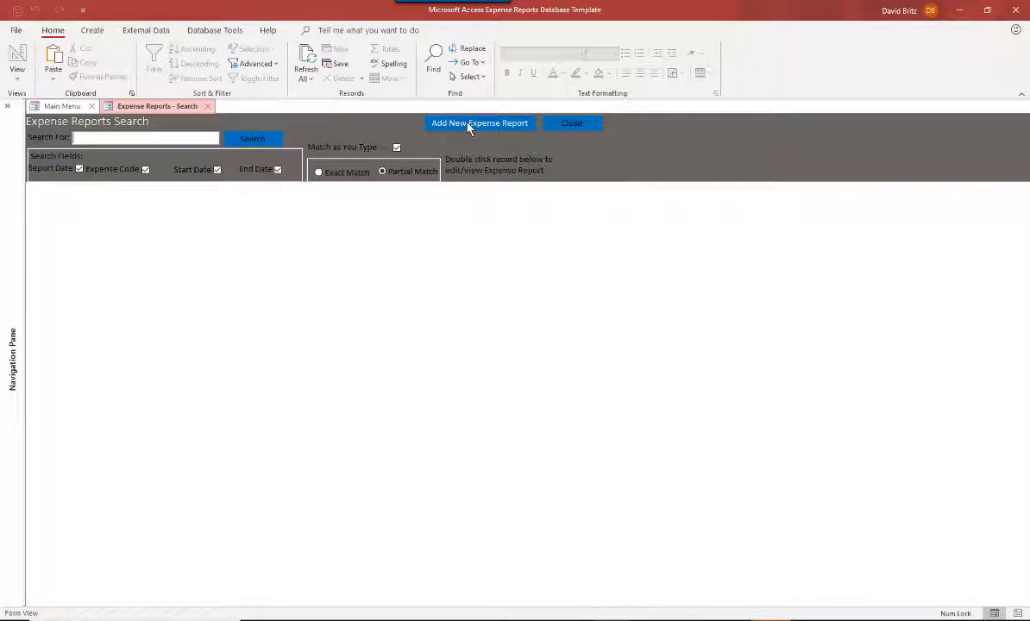
pyautogui.click(468, 126)
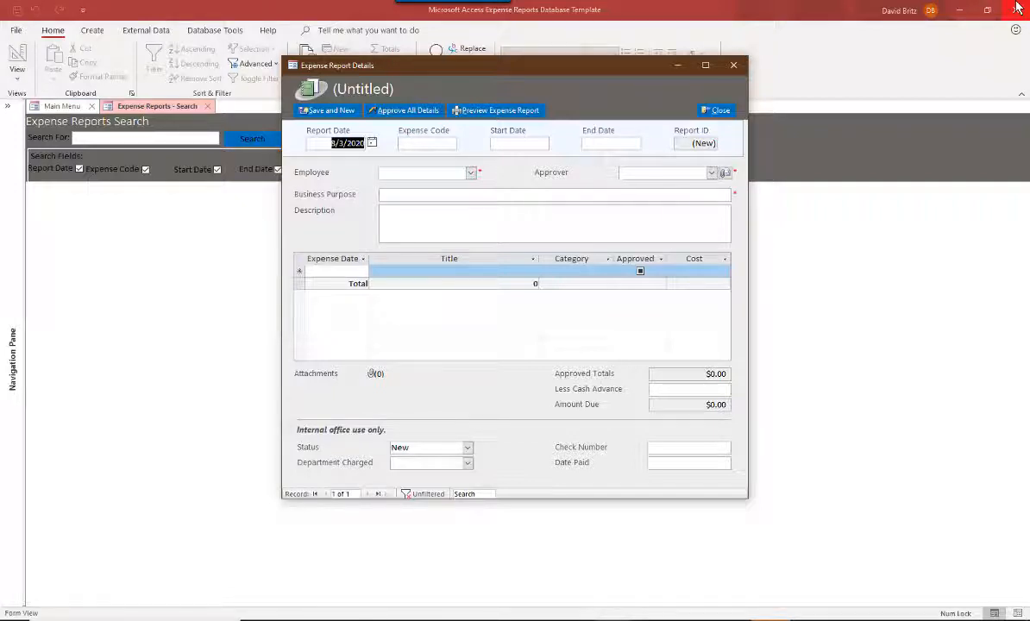
# - Set the expense code to 10, the start date to 7/31/2020 and the end date to 8/1/2020
pyautogui.press('Tab')
pyautogui.write('10')
pyautogui.press('Tab')
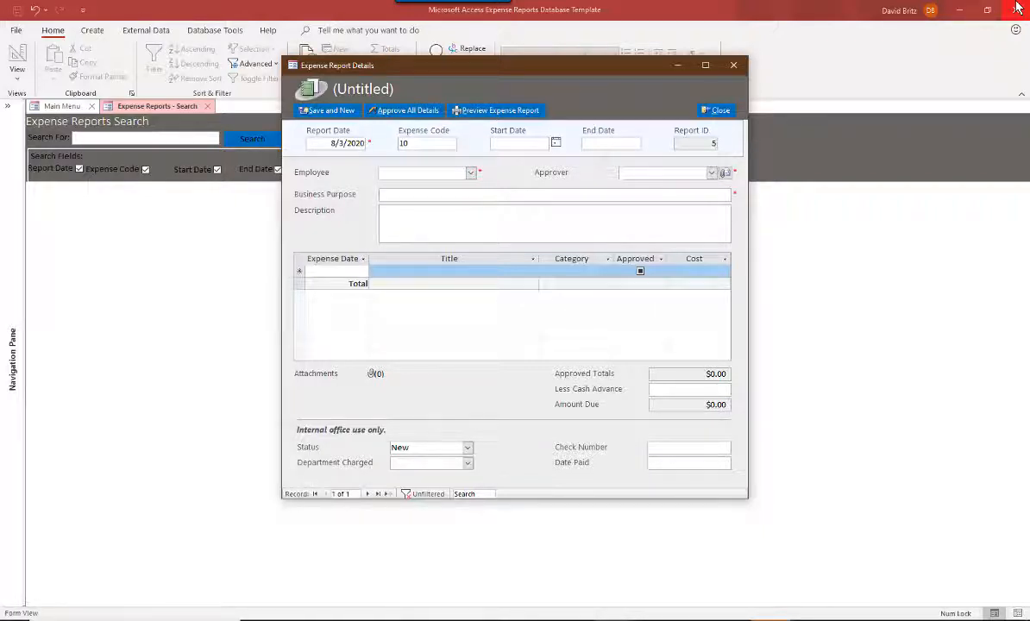
pyautogui.write('7/31/2020')
pyautogui.press('Tab')
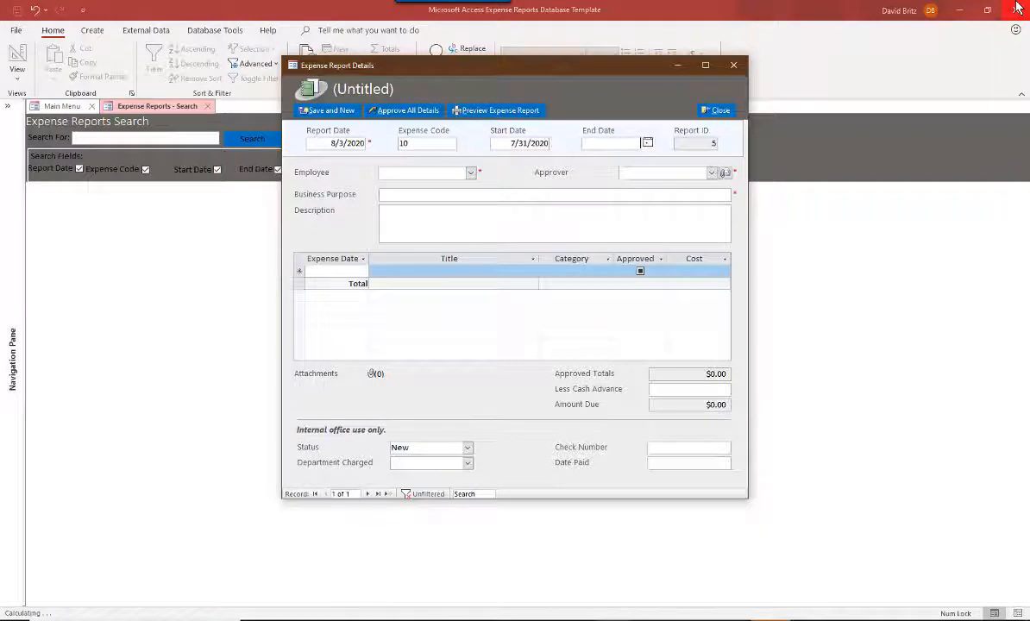
pyautogui.write('8/1/2020')
pyautogui.press('Tab')
pyautogui.press('Tab')
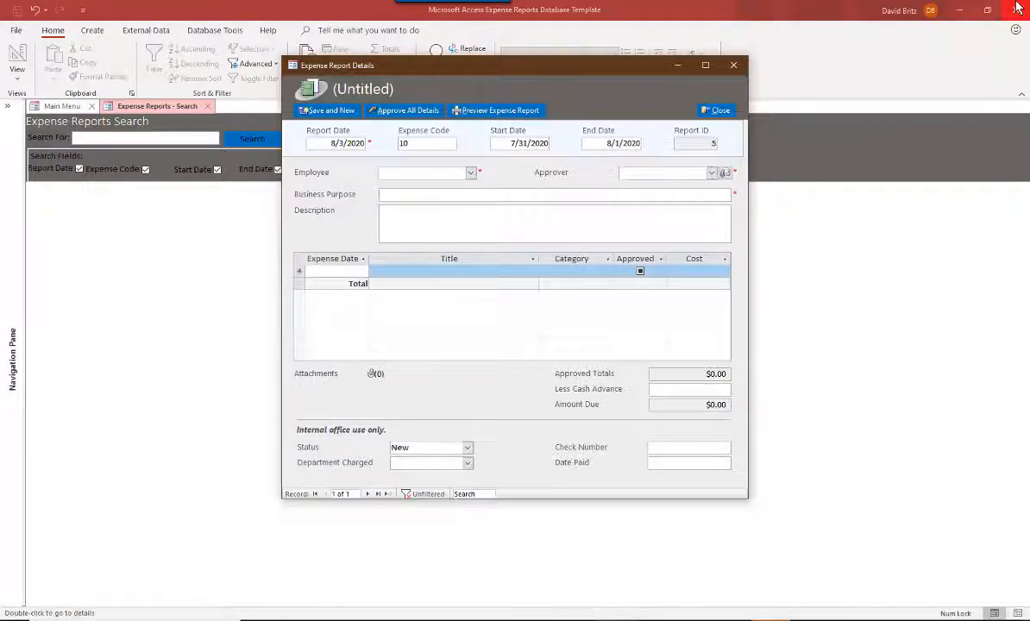
# - Choose the employee and approver from their lists and enter Business trip as the business purpose
pyautogui.click(470, 172)
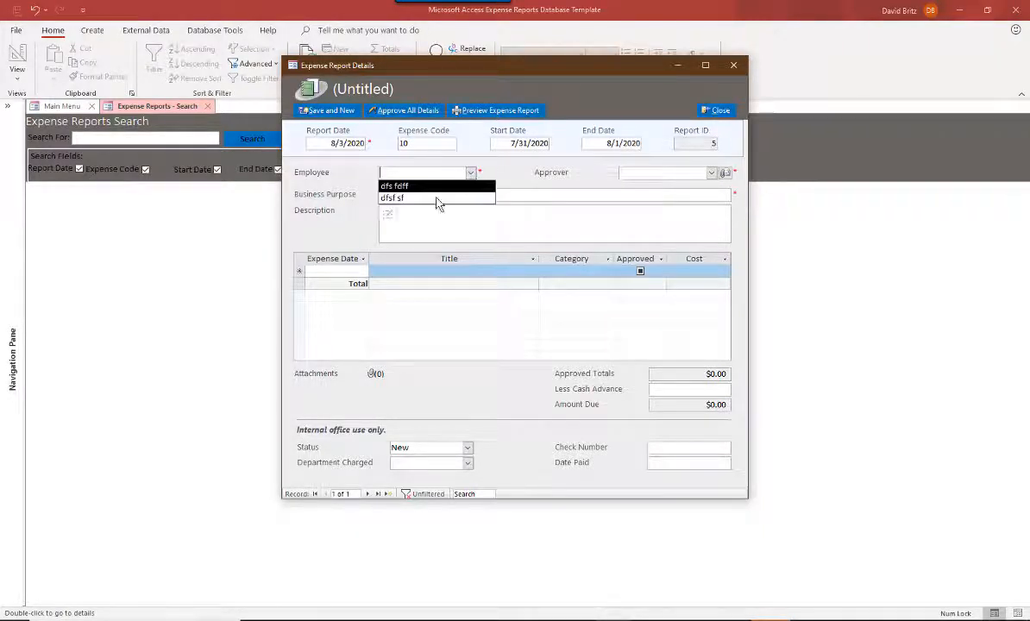
pyautogui.click(393, 198)
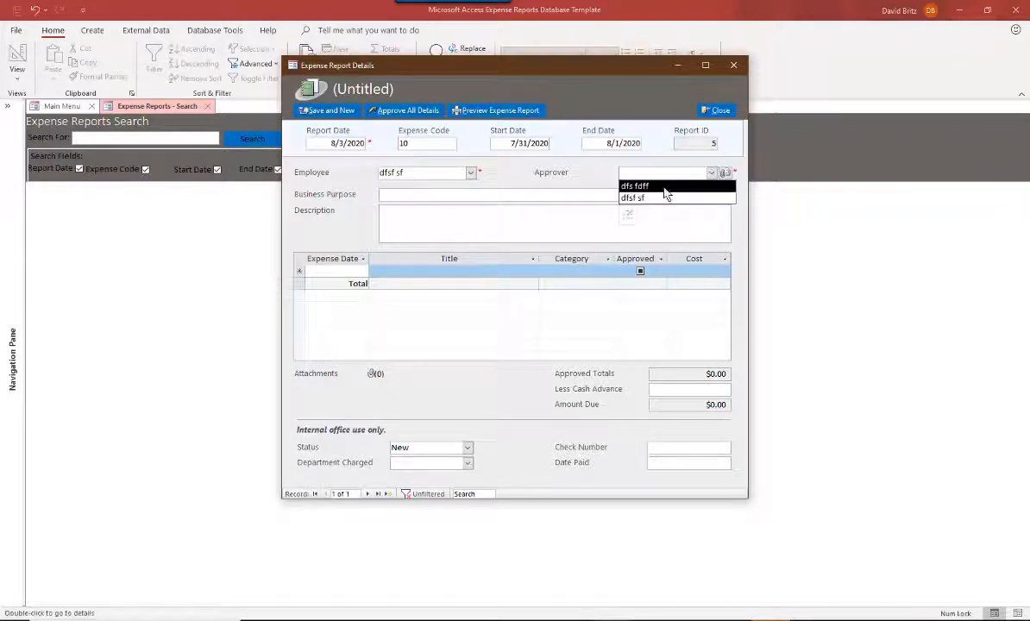
pyautogui.click(666, 187)
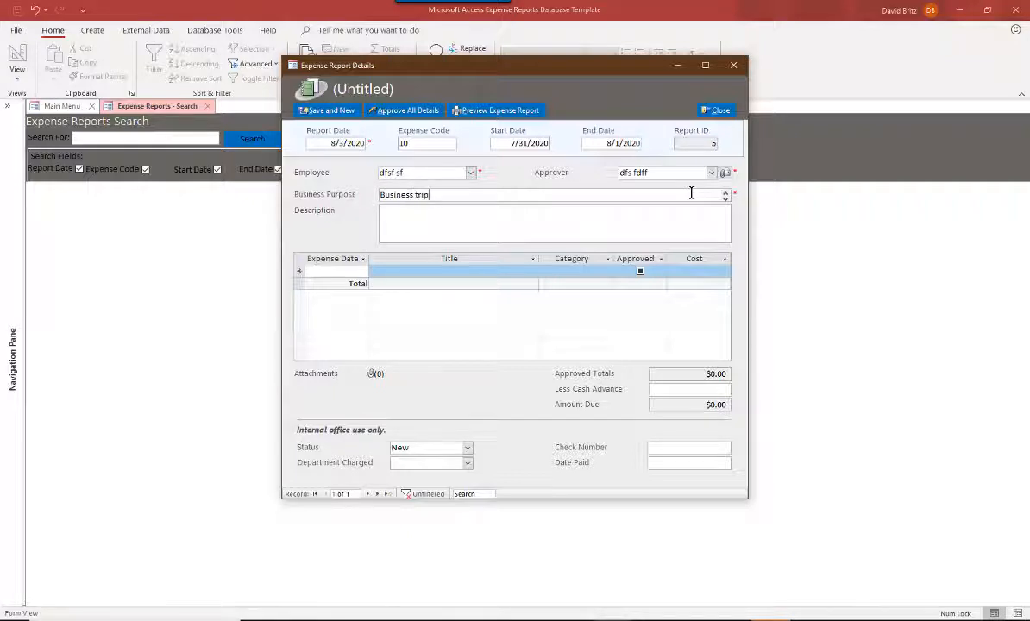
pyautogui.press('Tab')
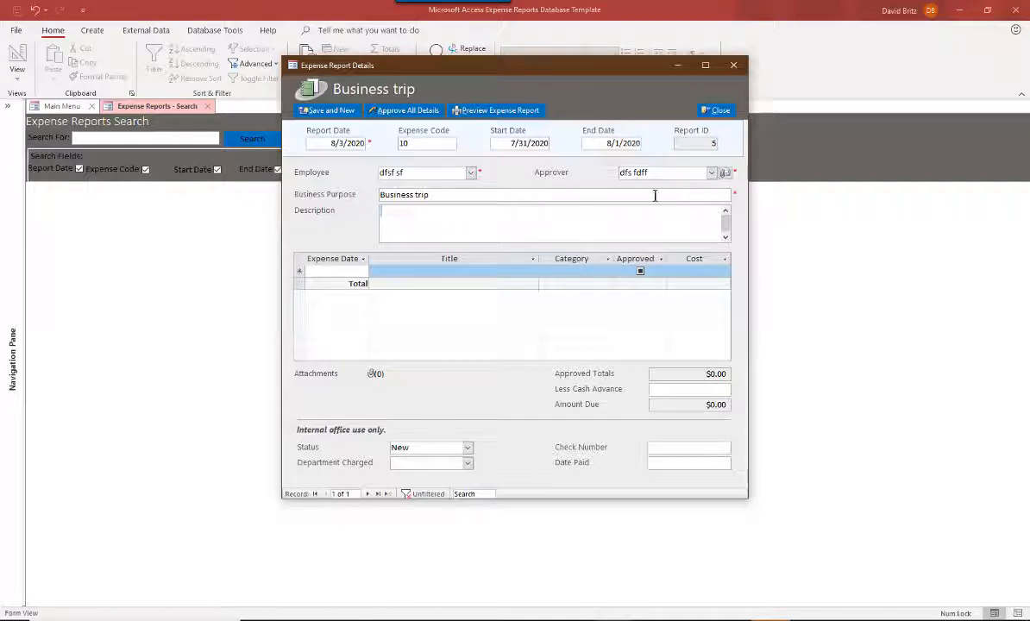
# - Add a first expense line dated 7/31/2020 with the title Lunch
pyautogui.click(343, 270)
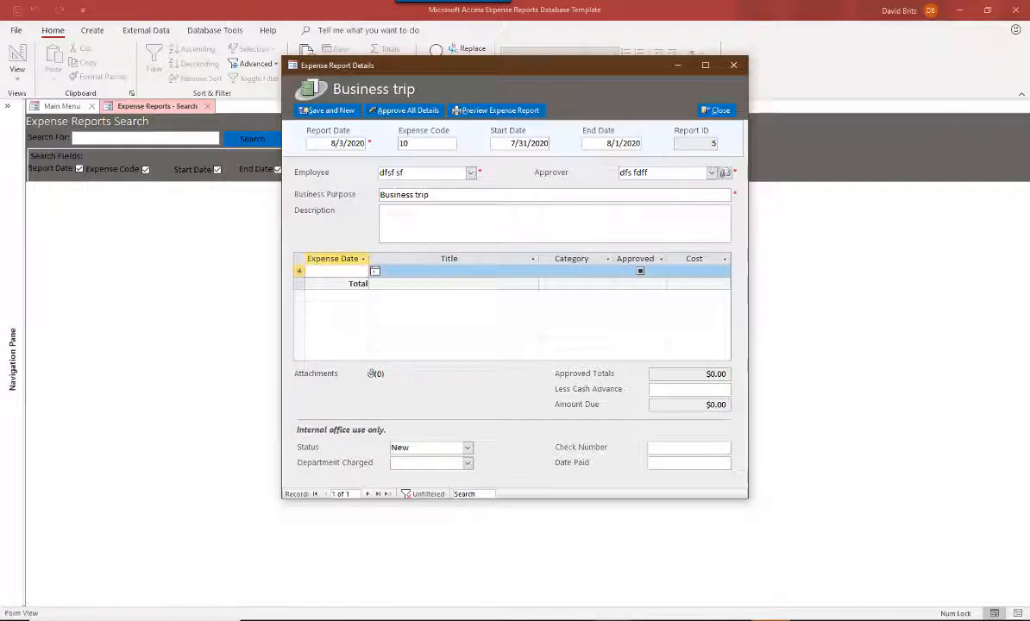
pyautogui.write('7/')
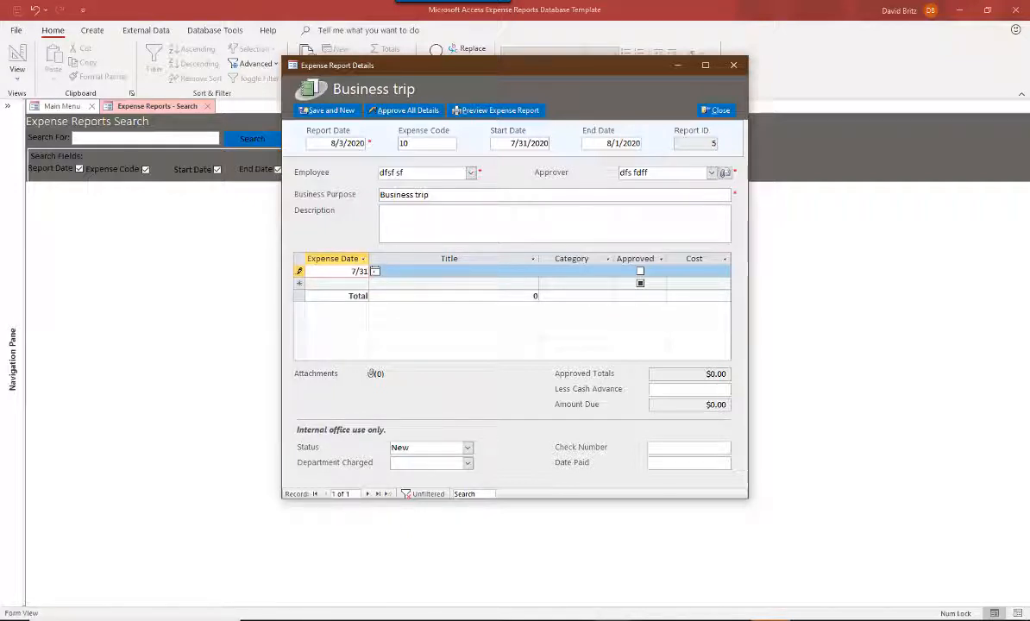
pyautogui.write('31')
pyautogui.press('Tab')
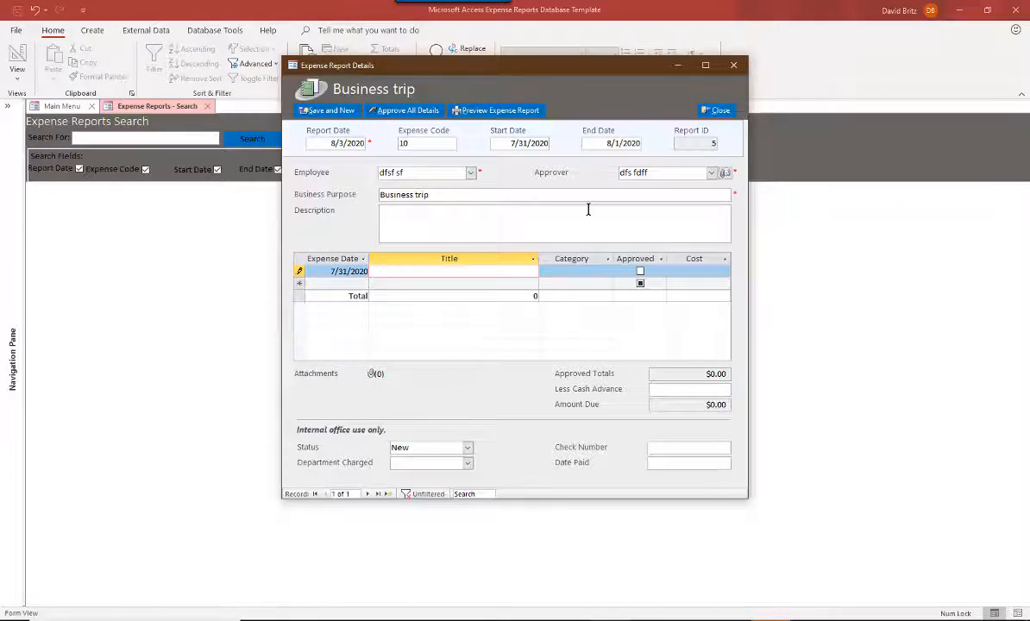
pyautogui.press('Tab')
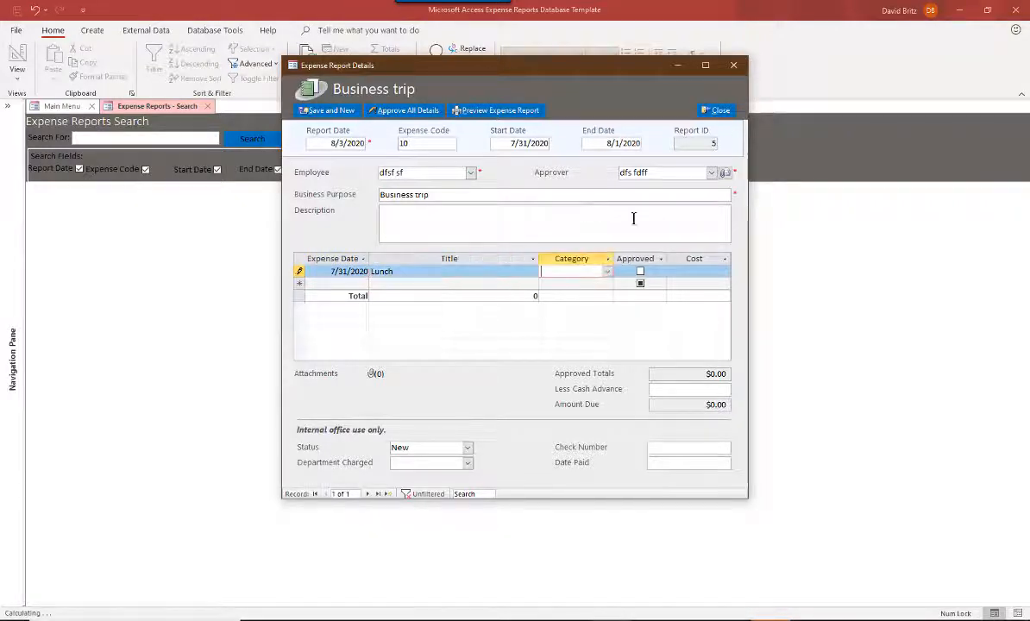
# - Set the Lunch line's category to Meals and Tips and its cost to 7.95
pyautogui.click(607, 272)
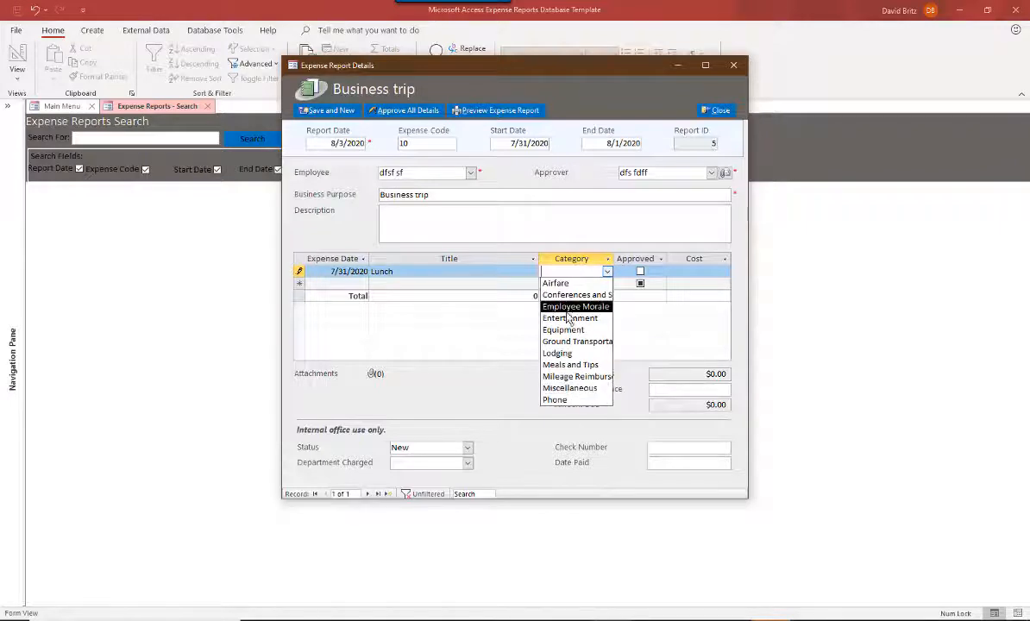
pyautogui.click(570, 365)
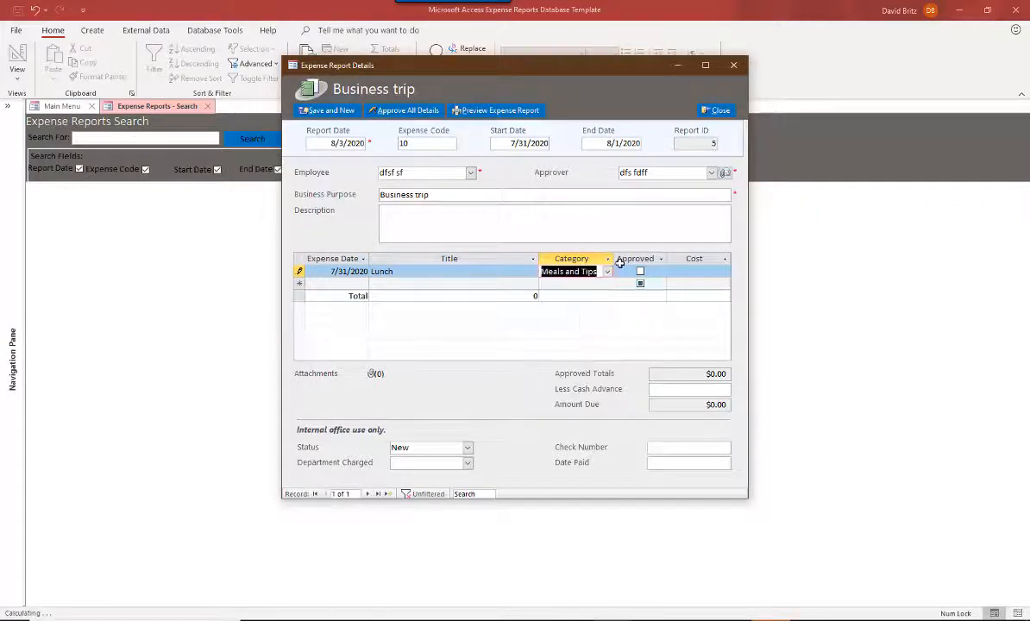
pyautogui.click(697, 271)
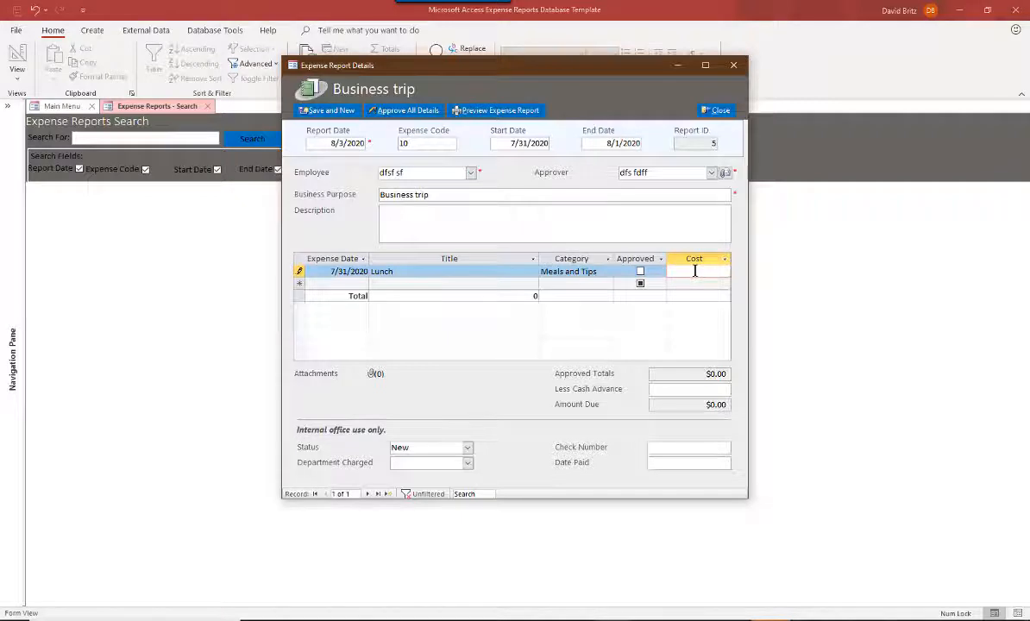
pyautogui.write('7.95')
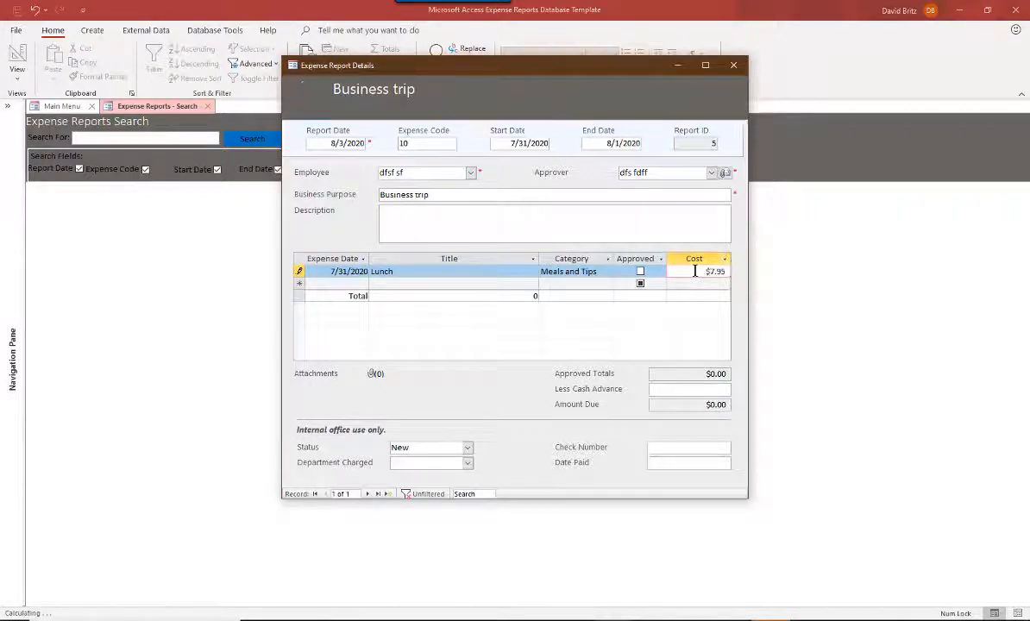
pyautogui.press('Tab')
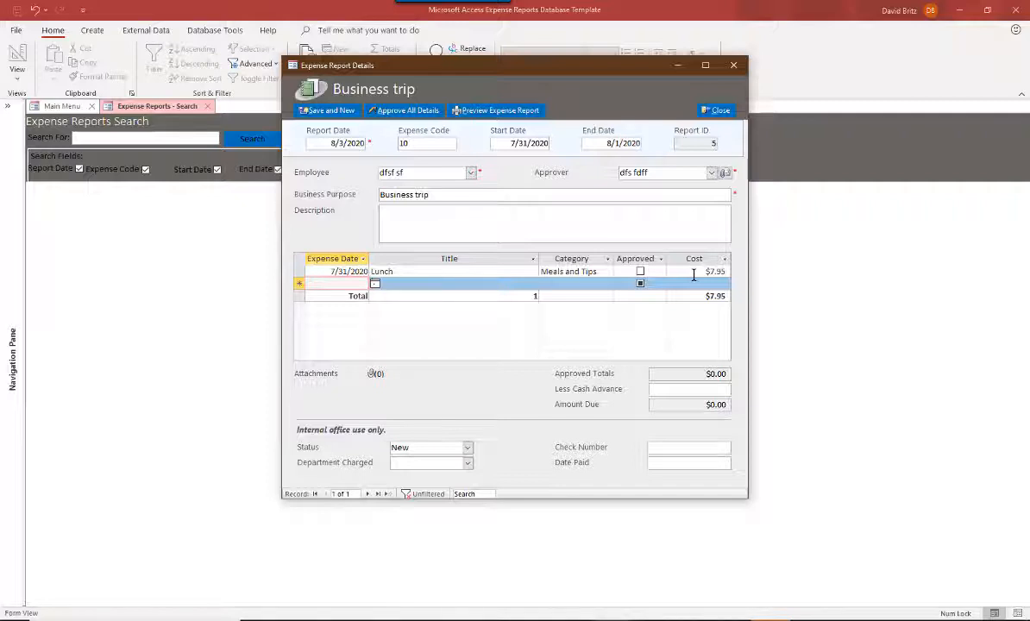
# - Add a second expense line dated 8/1/2020 titled Hotel in the Lodging category costing 75
pyautogui.write('8/1')
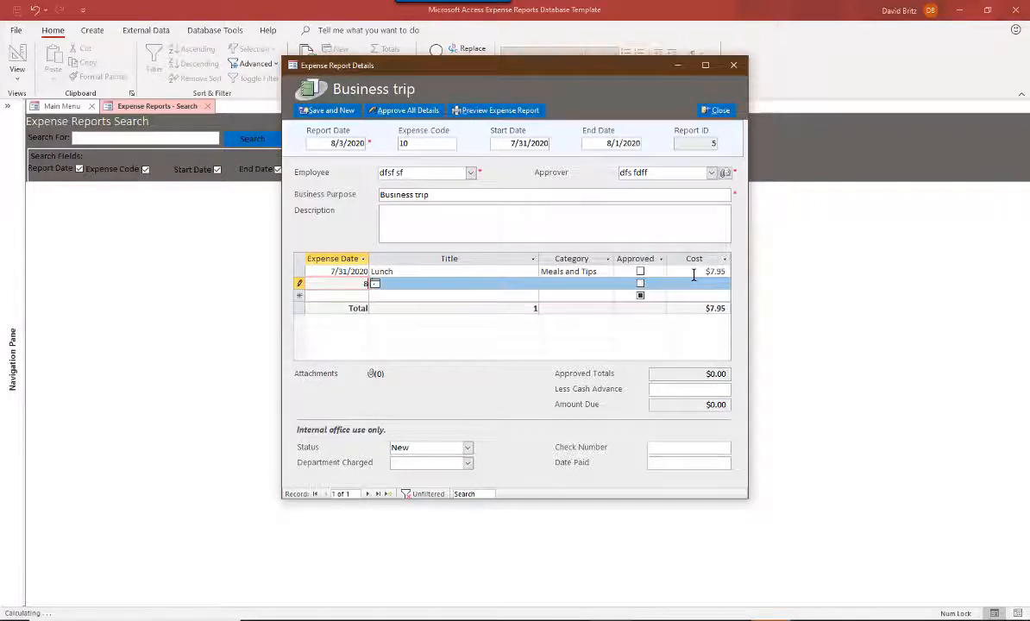
pyautogui.press('Tab')
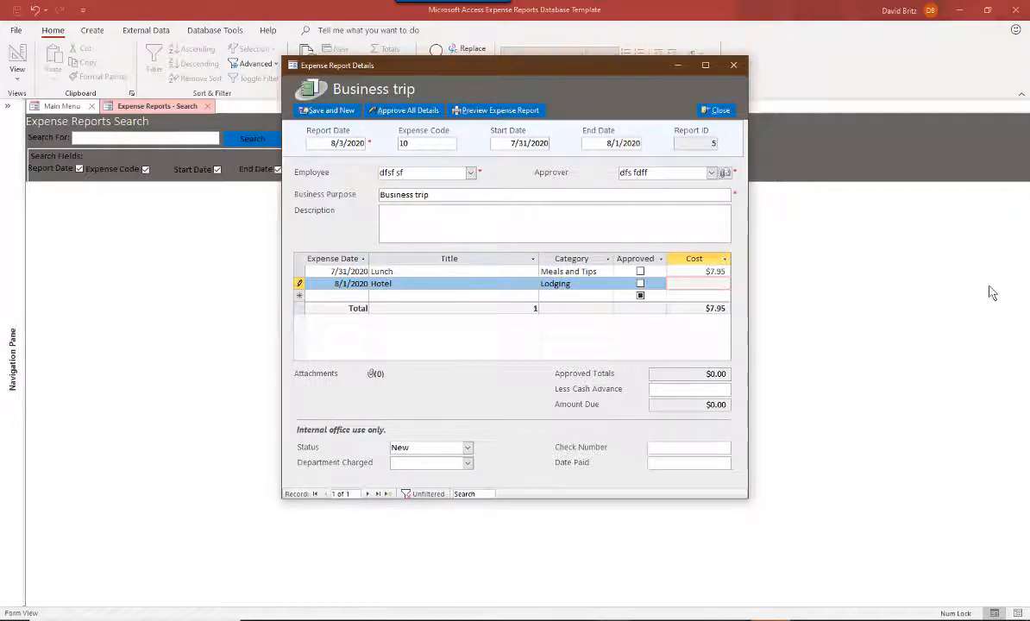
pyautogui.write('75')
pyautogui.press('Tab')
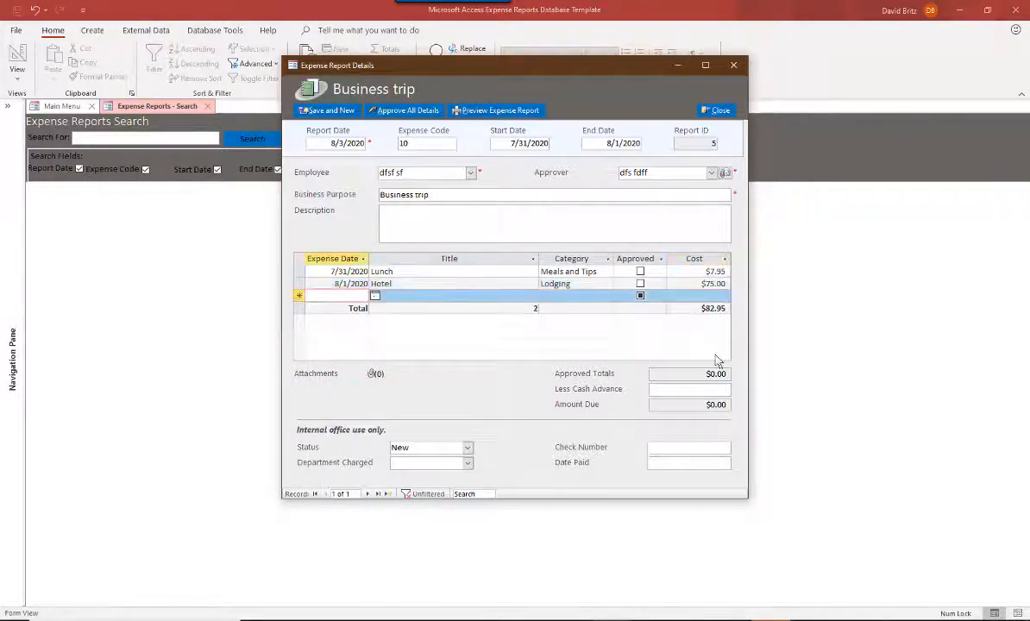
# - Mark the Hotel expense line as approved and save the line items
pyautogui.press('Tab')
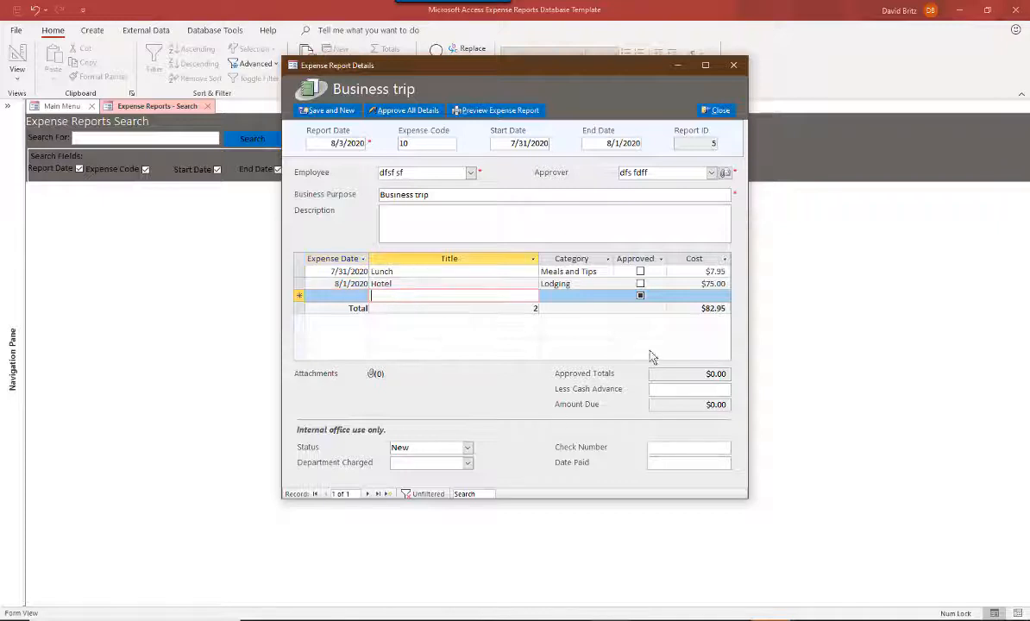
pyautogui.click(640, 284)
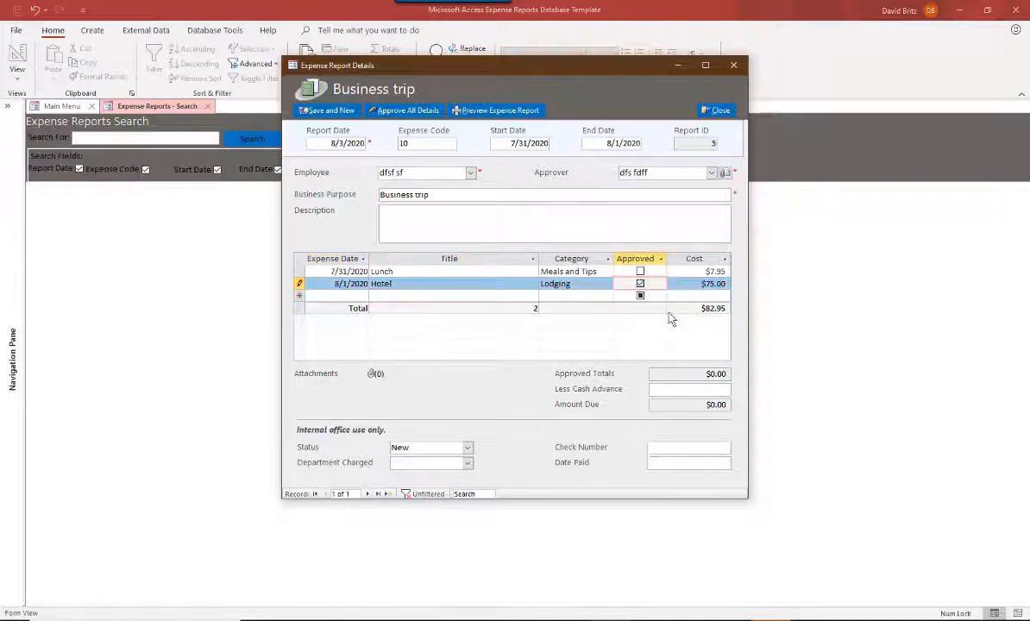
pyautogui.click(596, 271)
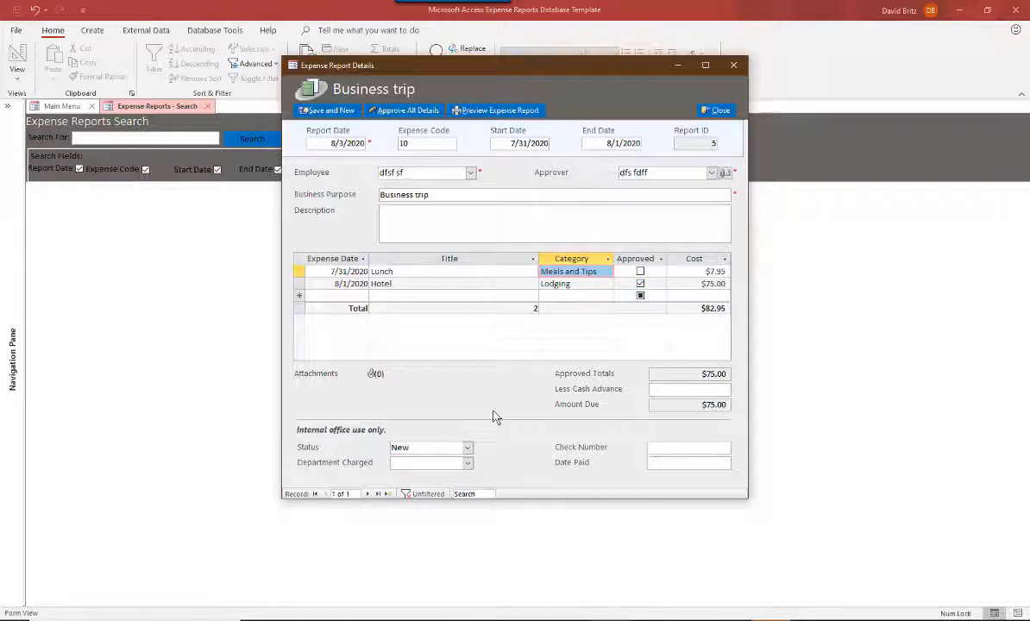
pyautogui.click(707, 392)
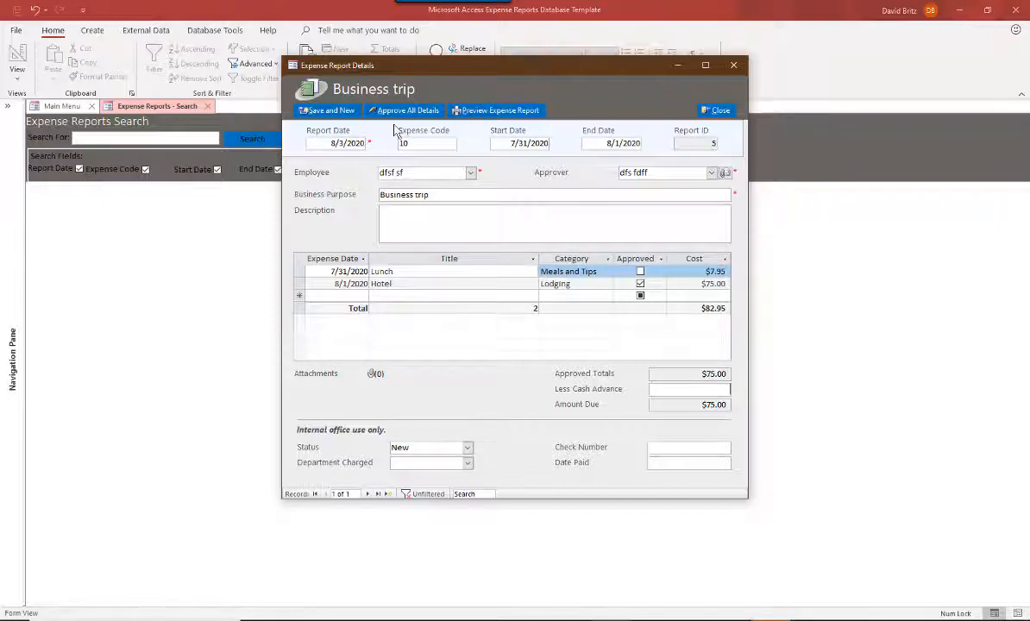
# - Preview the printable expense report for this business trip and close the preview
pyautogui.click(497, 111)
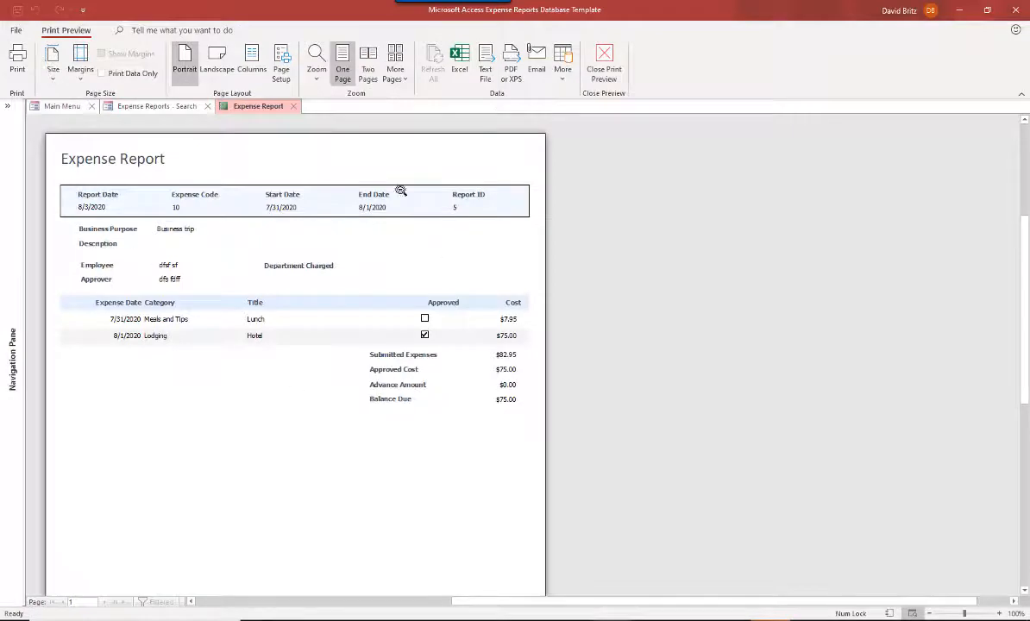
pyautogui.click(293, 109)
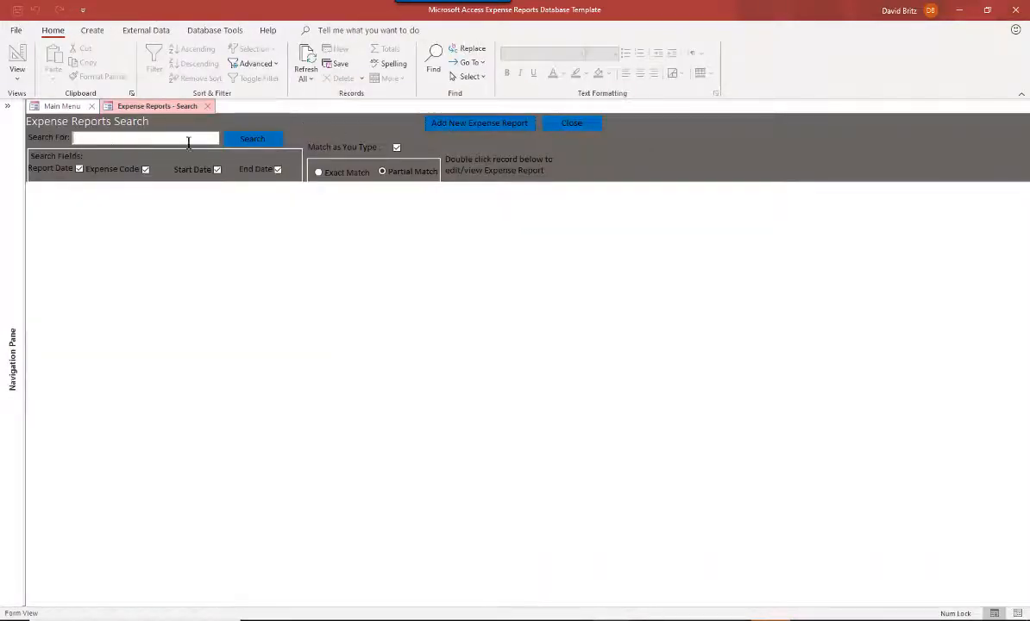
# - Run a search of all expense reports, inspect the new report's row, and close the search form
pyautogui.click(252, 139)
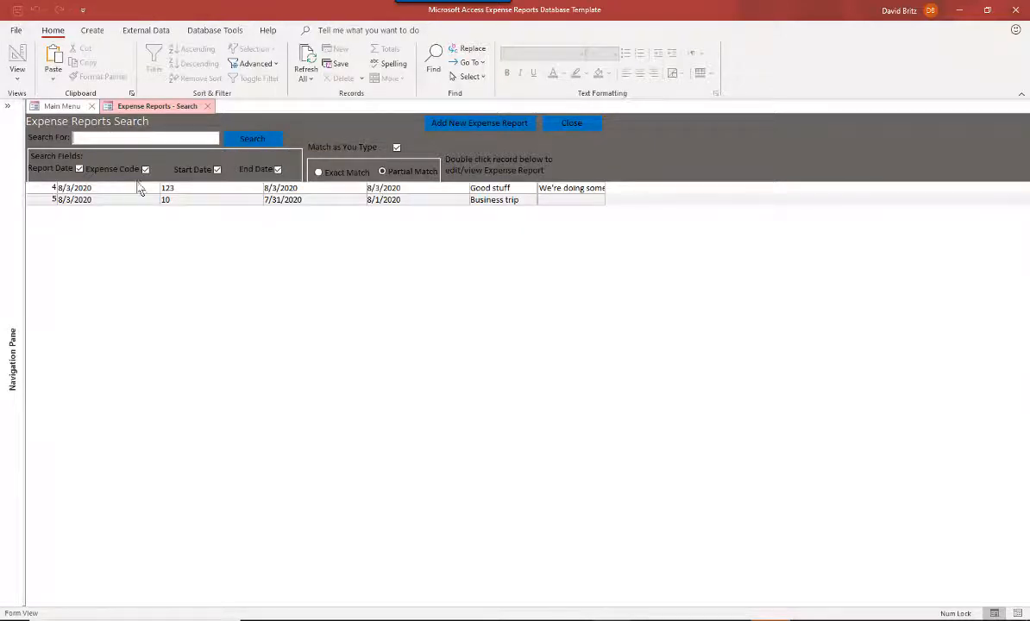
pyautogui.click(51, 200)
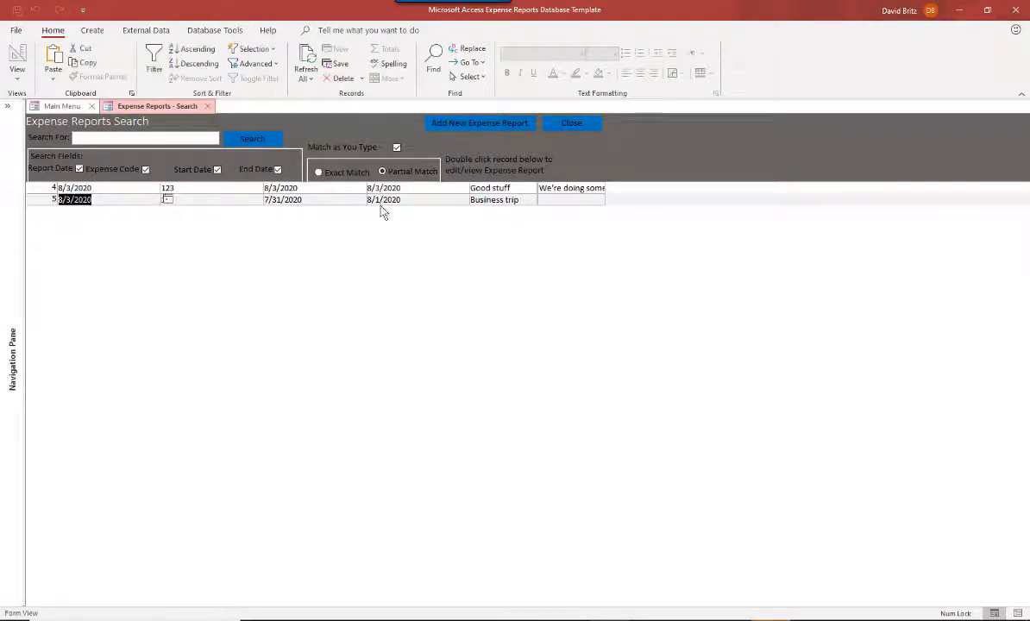
pyautogui.click(563, 200)
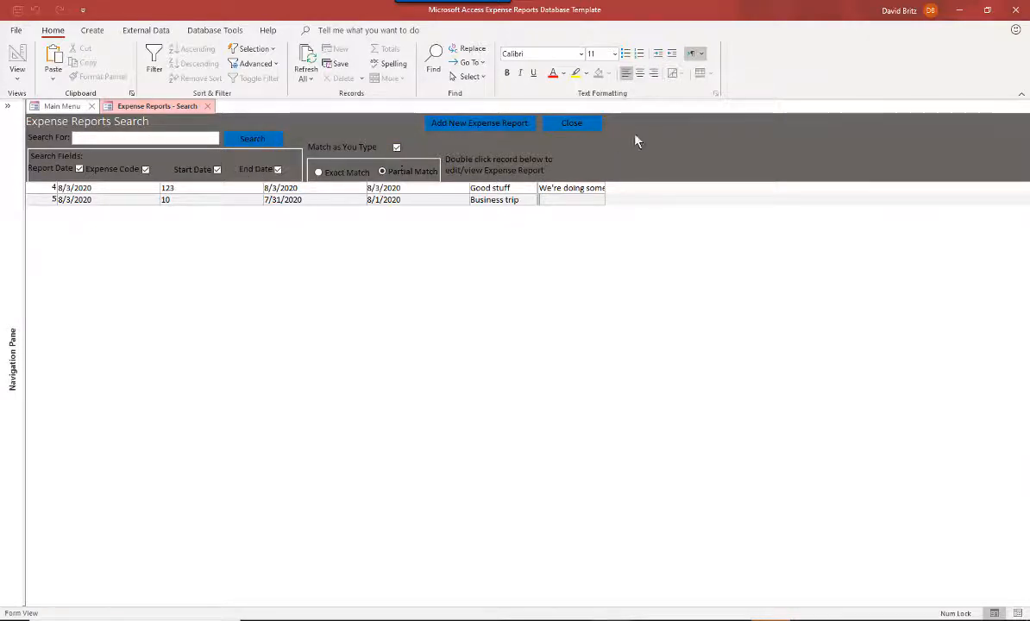
pyautogui.click(591, 127)
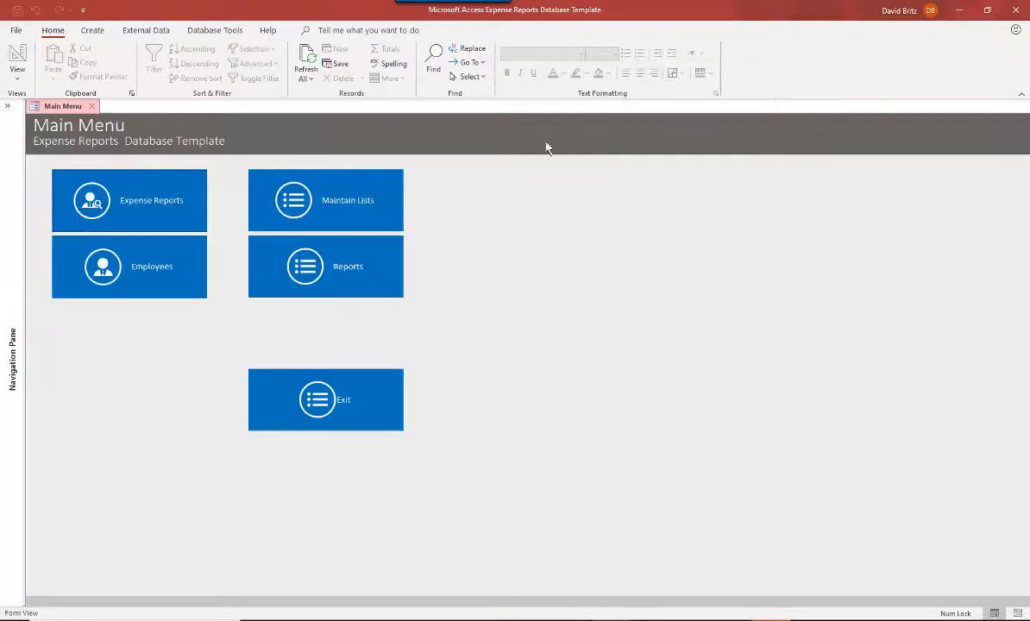
# - Open the Employees search form and close it to return to the main menu
pyautogui.click(109, 271)
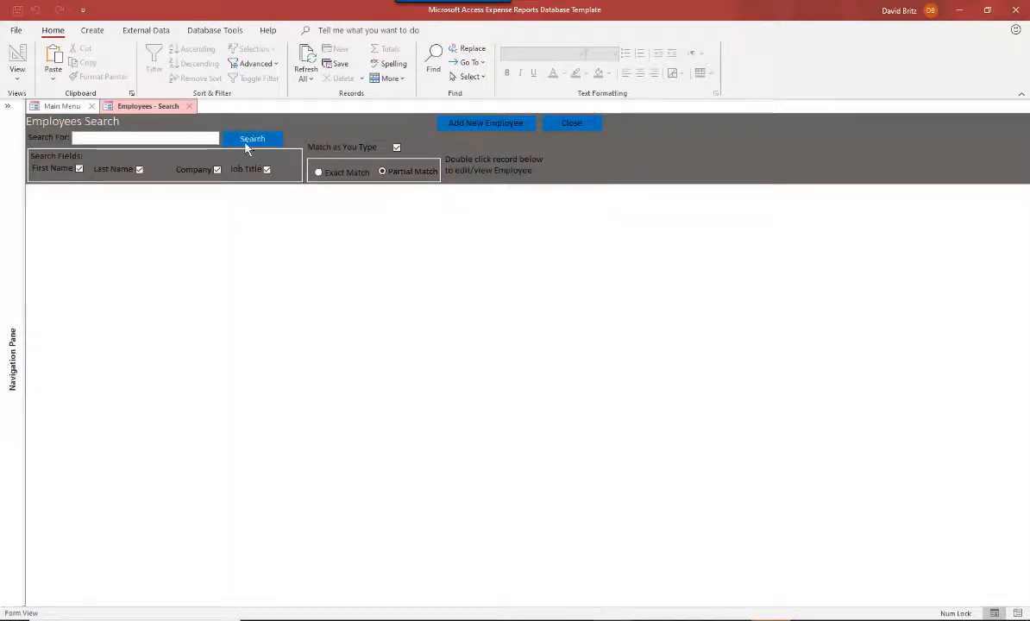
pyautogui.click(580, 126)
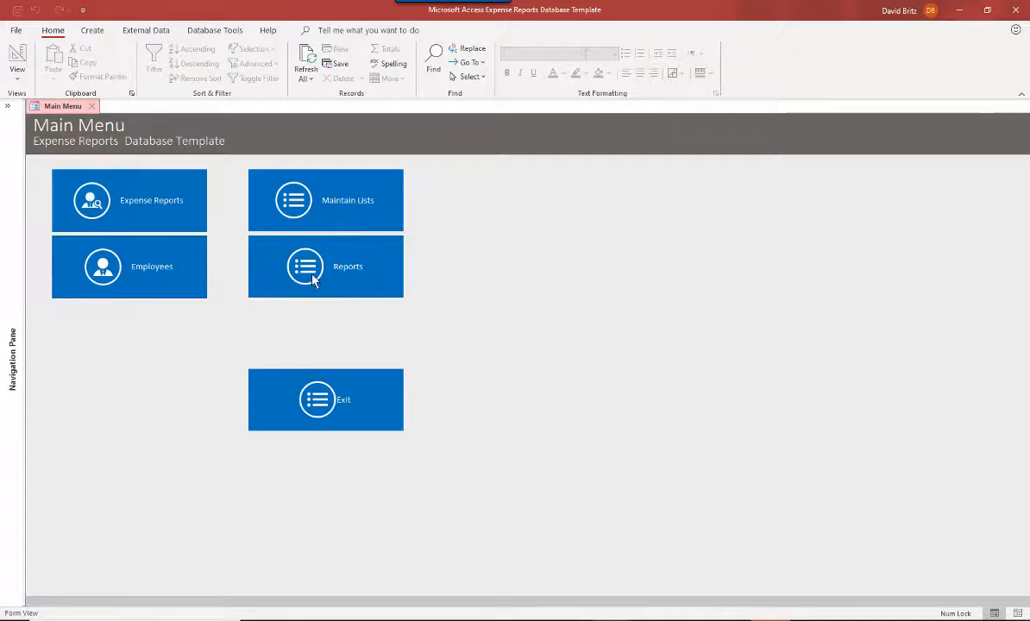
# - Open the Employee Phone List from the Reports list and close it afterwards
pyautogui.click(290, 267)
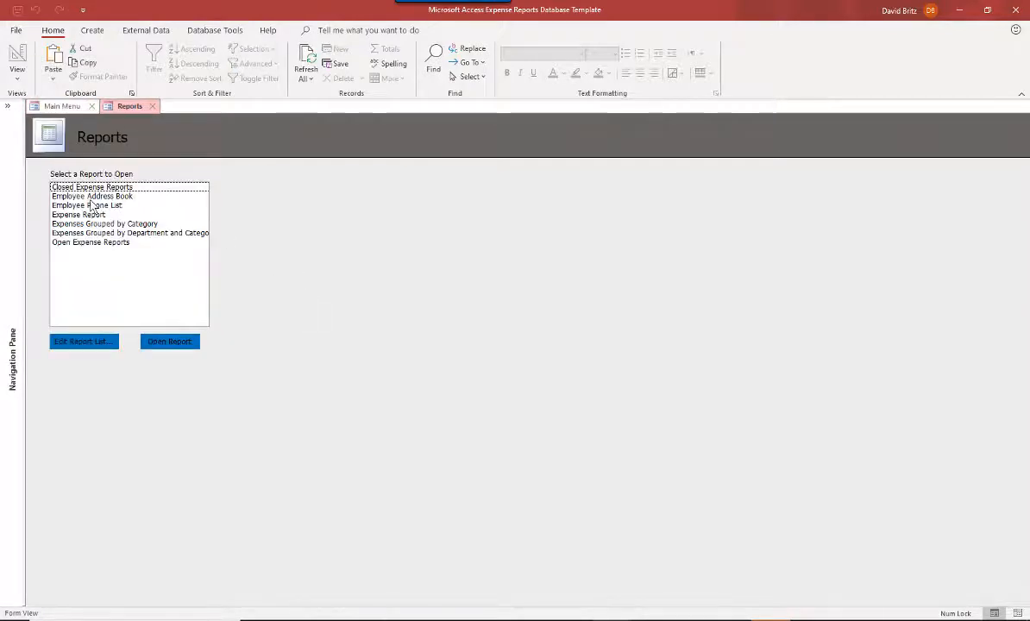
pyautogui.click(85, 232)
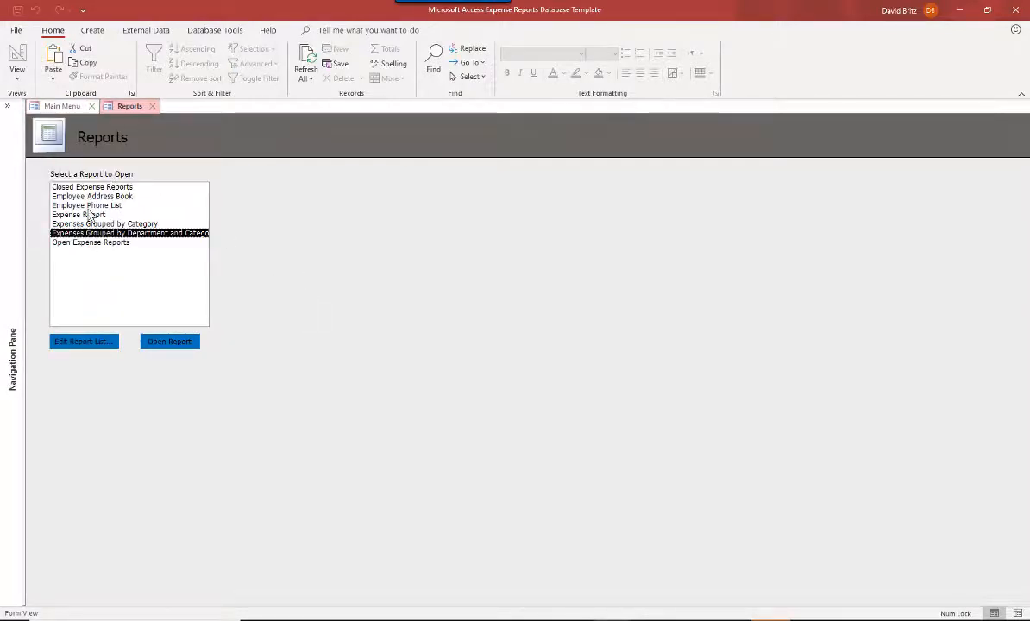
pyautogui.click(84, 205)
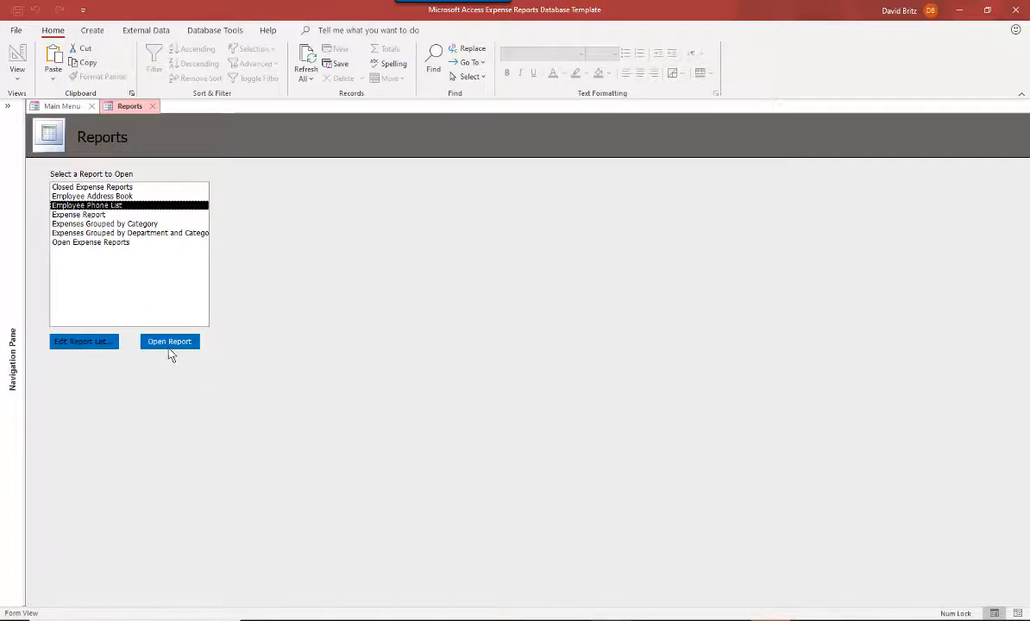
pyautogui.click(168, 345)
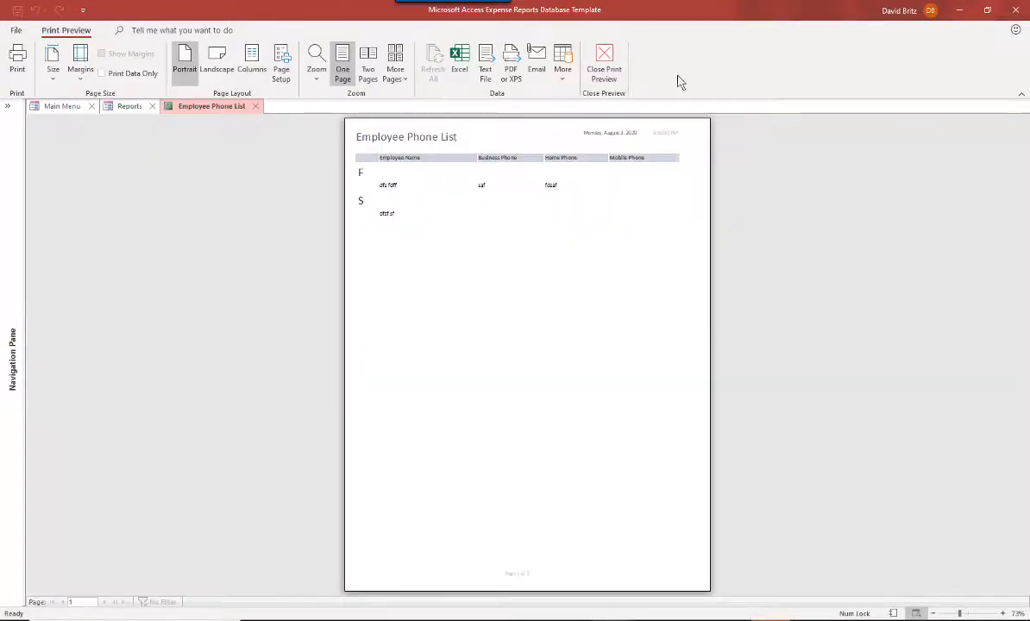
pyautogui.click(256, 106)
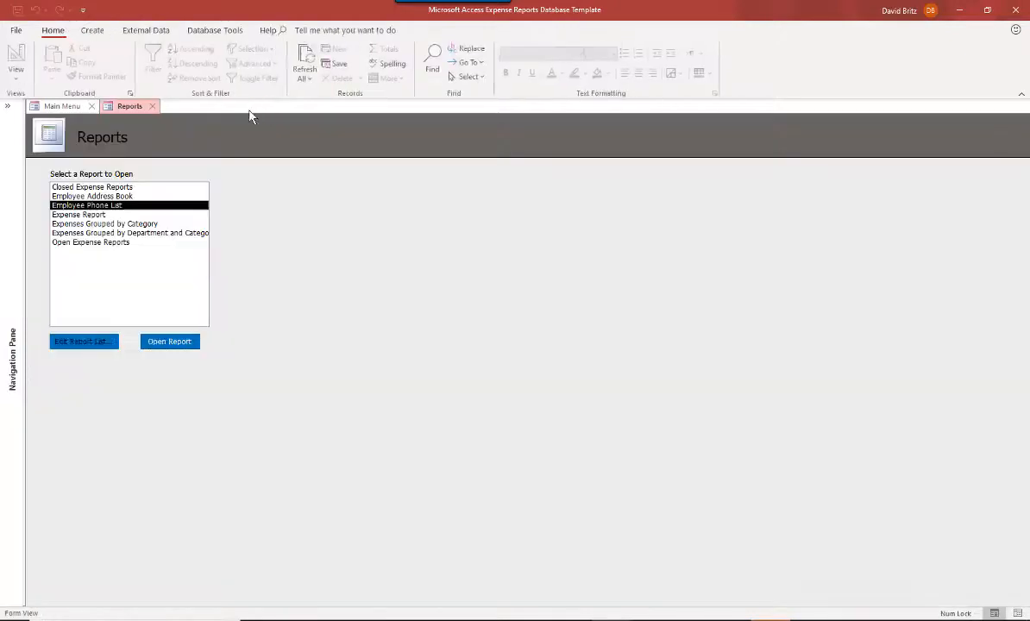
# - Preview the Expenses Grouped by Category report, close it, and open the Open Expense Reports report
pyautogui.click(109, 225)
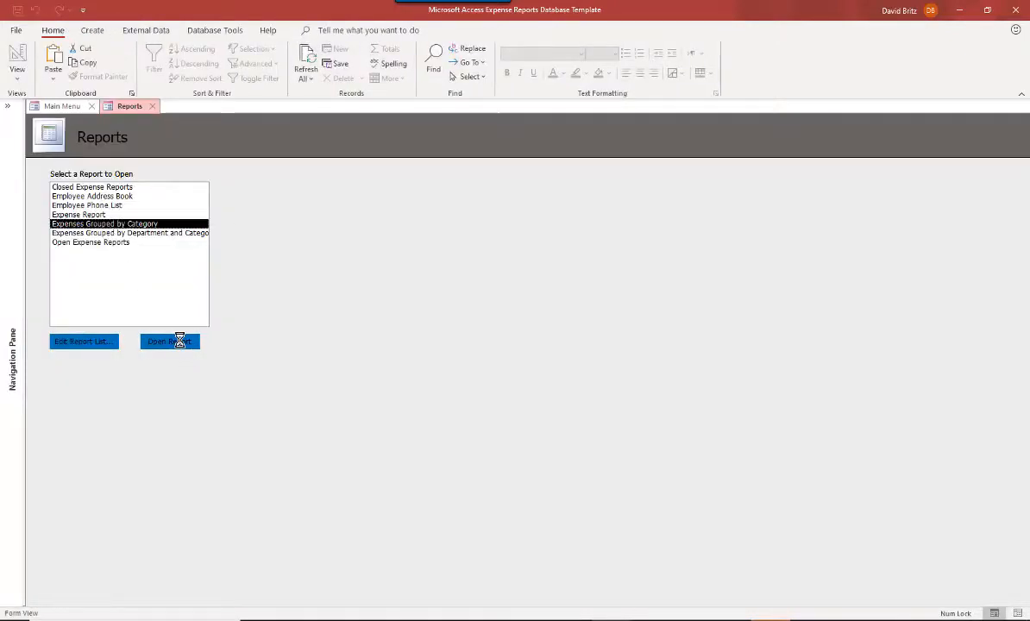
pyautogui.click(179, 341)
pyautogui.click(288, 106)
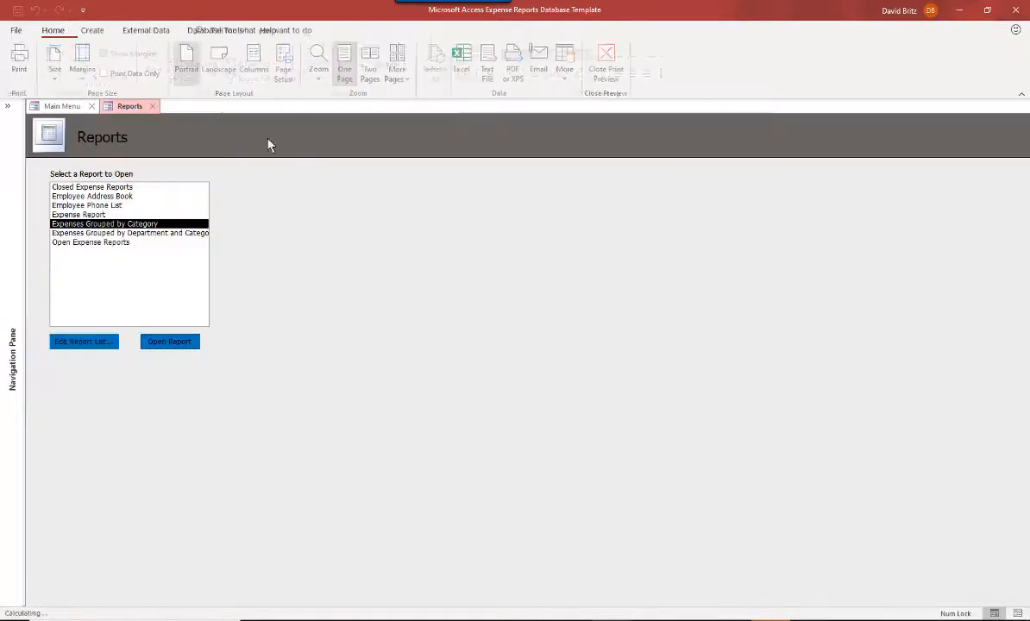
pyautogui.click(60, 243)
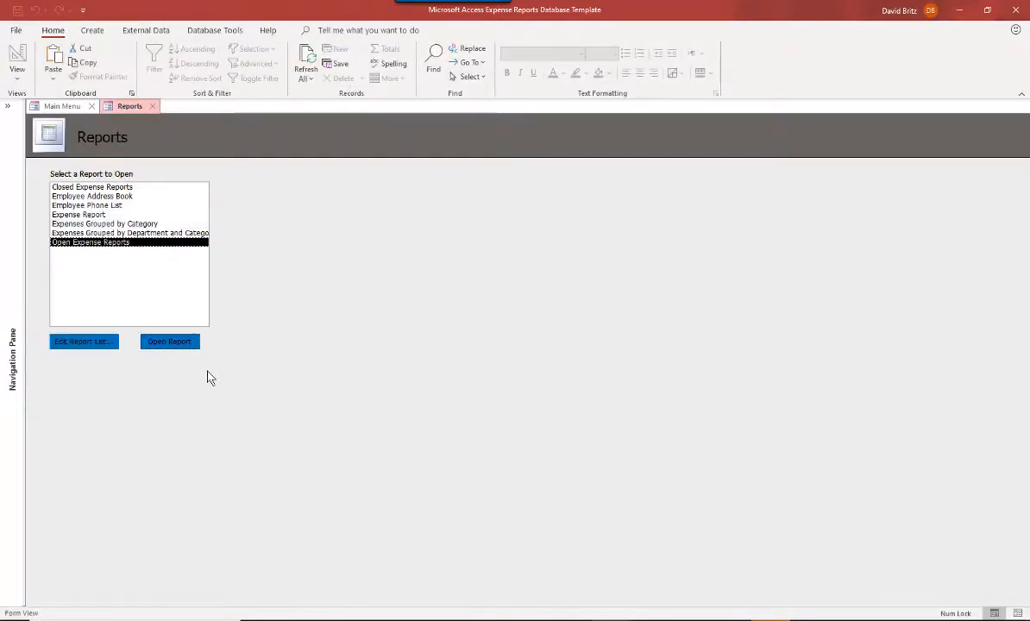
pyautogui.click(177, 341)
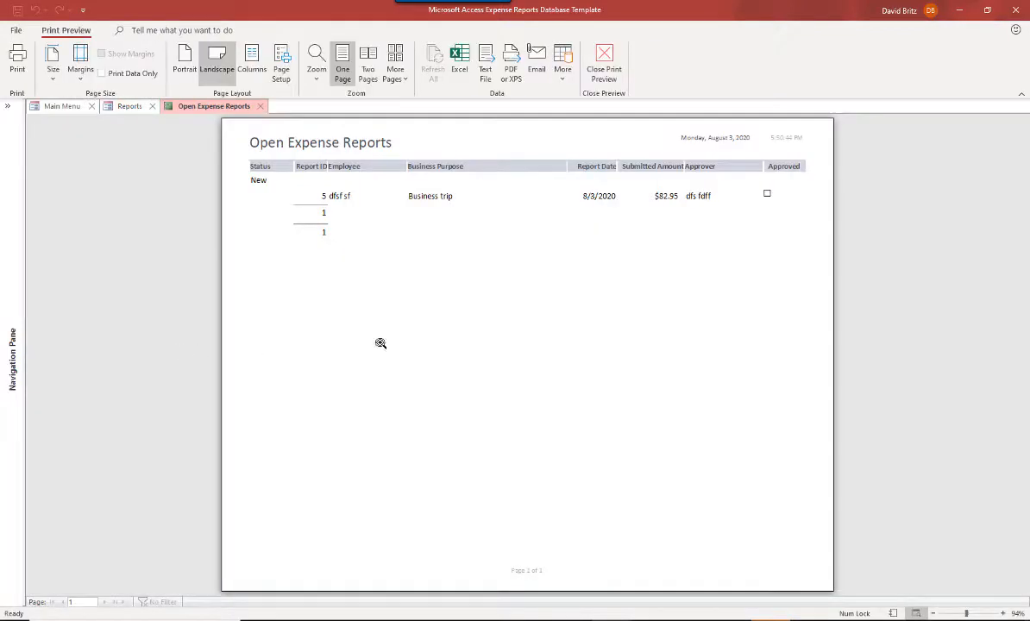